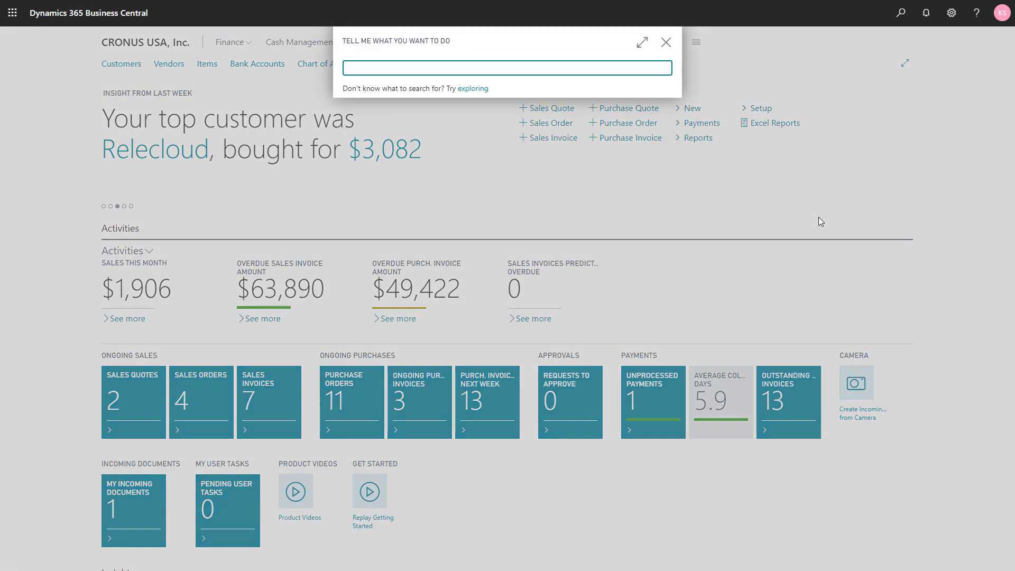
- Open the Item Reclassification Journals and personalize the page by adding the Bin Code and New Bin Code columns before Quantity
type("item rec")
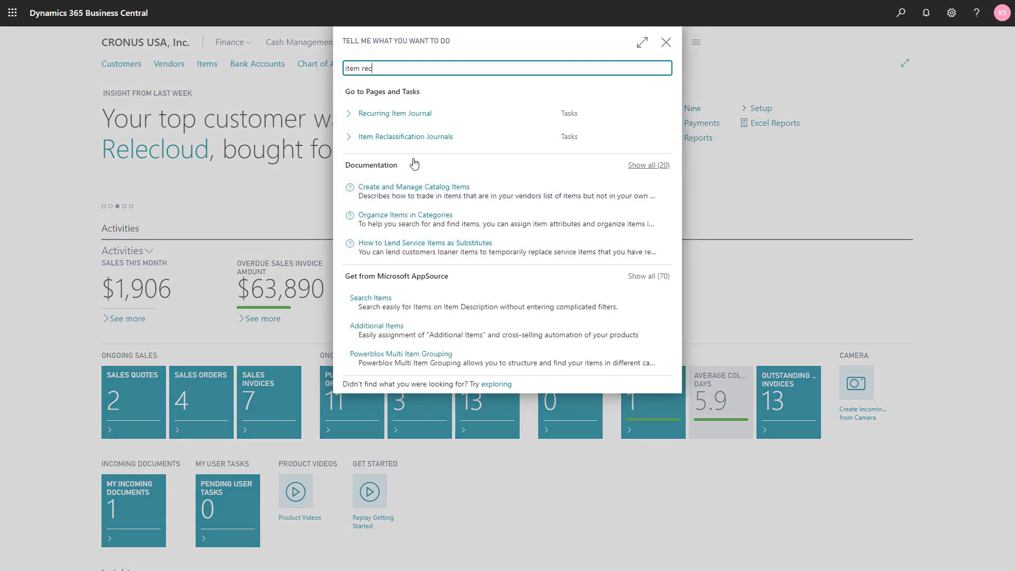
left_click(407, 143)
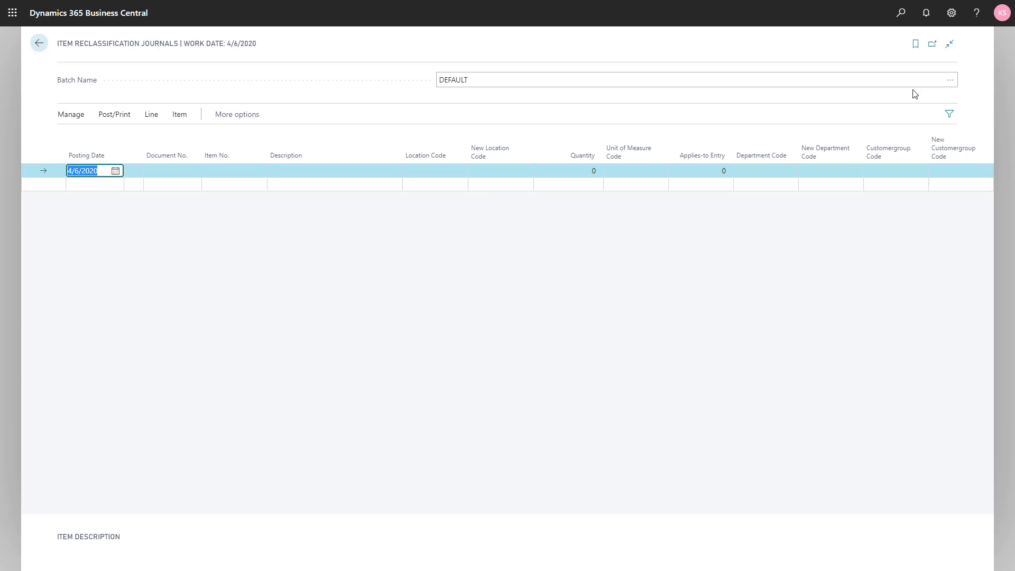
left_click(952, 12)
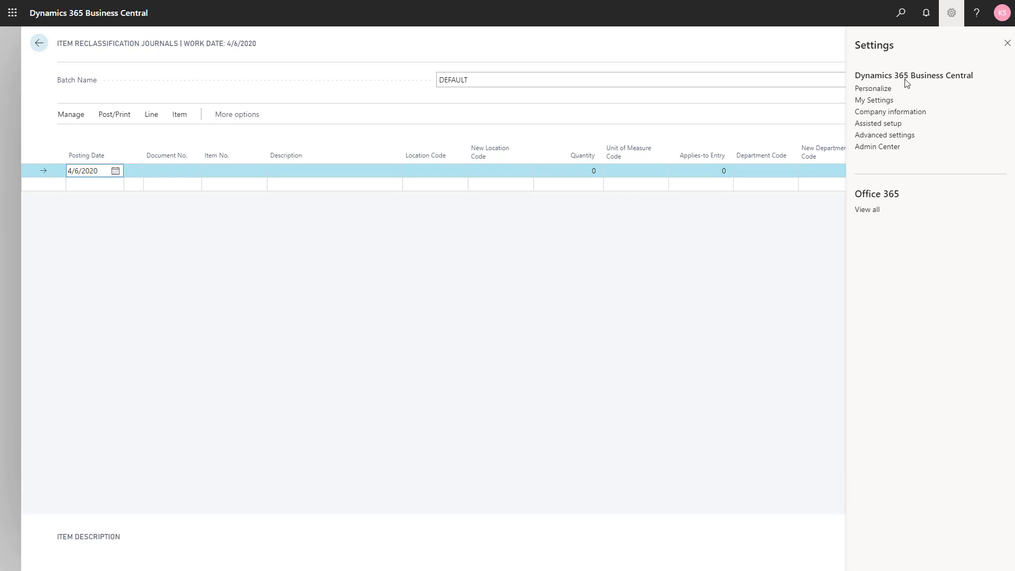
left_click(878, 90)
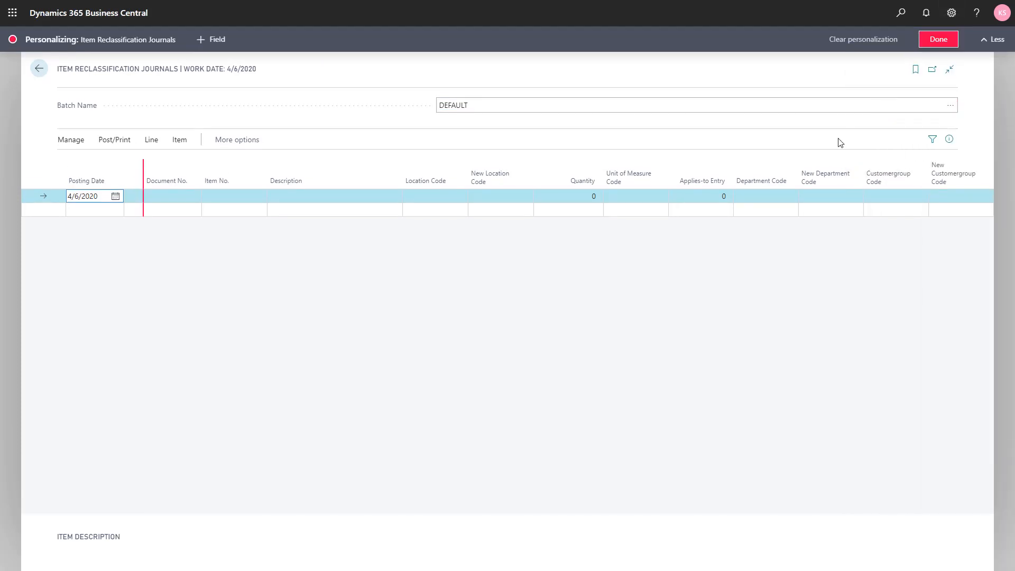
left_click(227, 42)
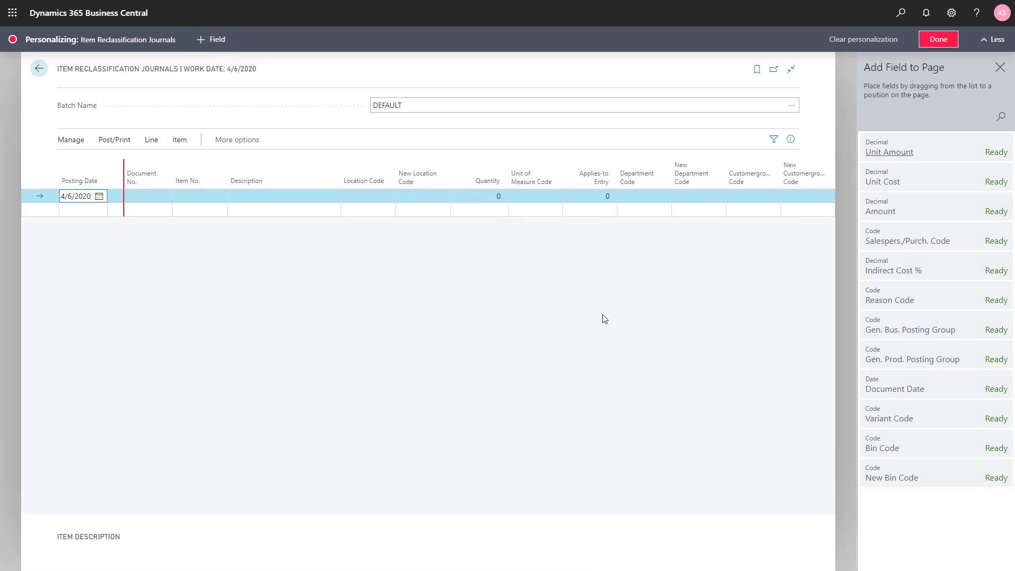
left_click(927, 445)
left_click_drag(929, 449, 445, 195)
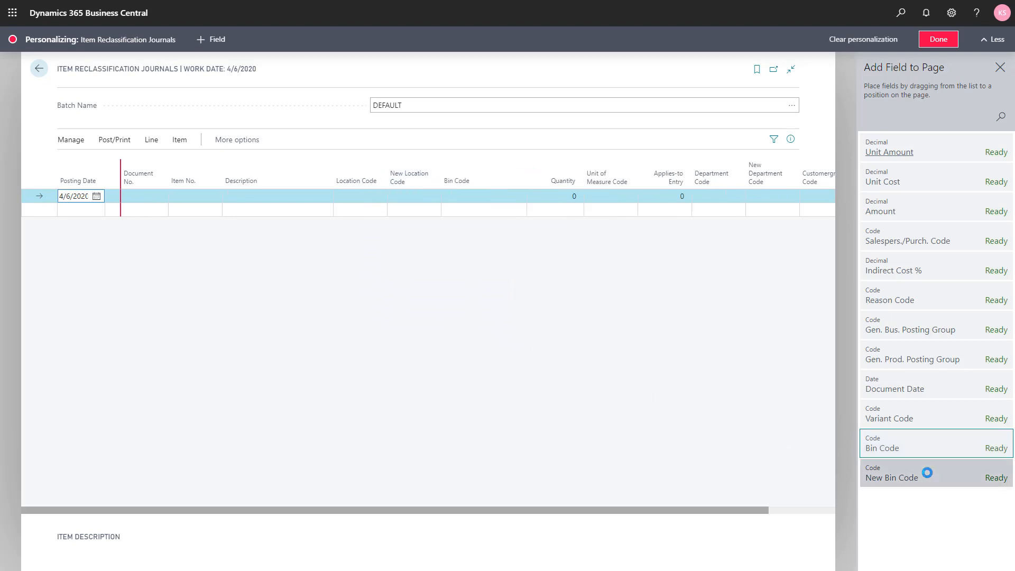
left_click_drag(937, 445, 535, 188)
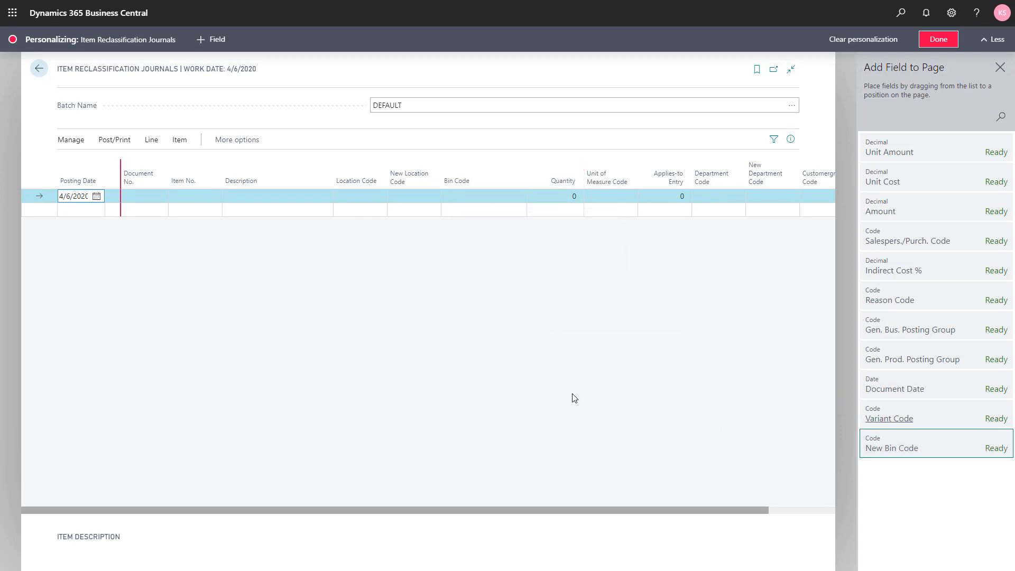
left_click(937, 39)
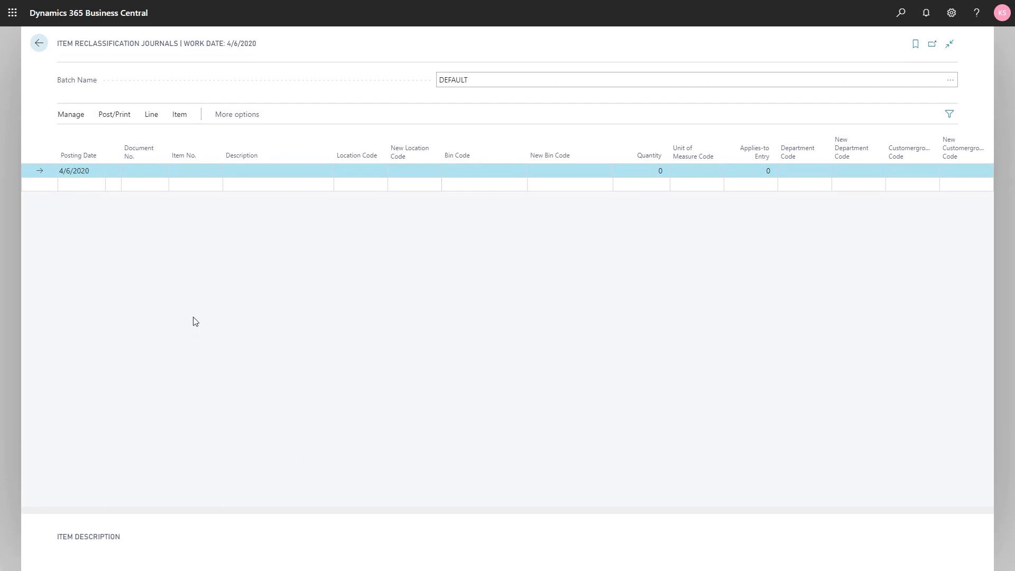
- Enter document number R0091 and item 1908-S on the first reclassification journal line
left_click(139, 172)
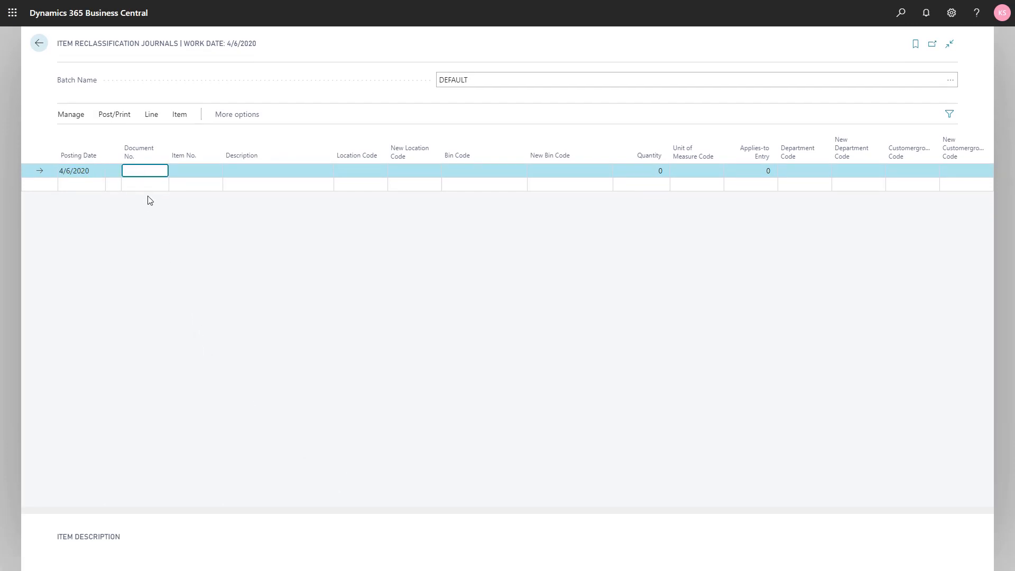
type("R0091")
key("Tab")
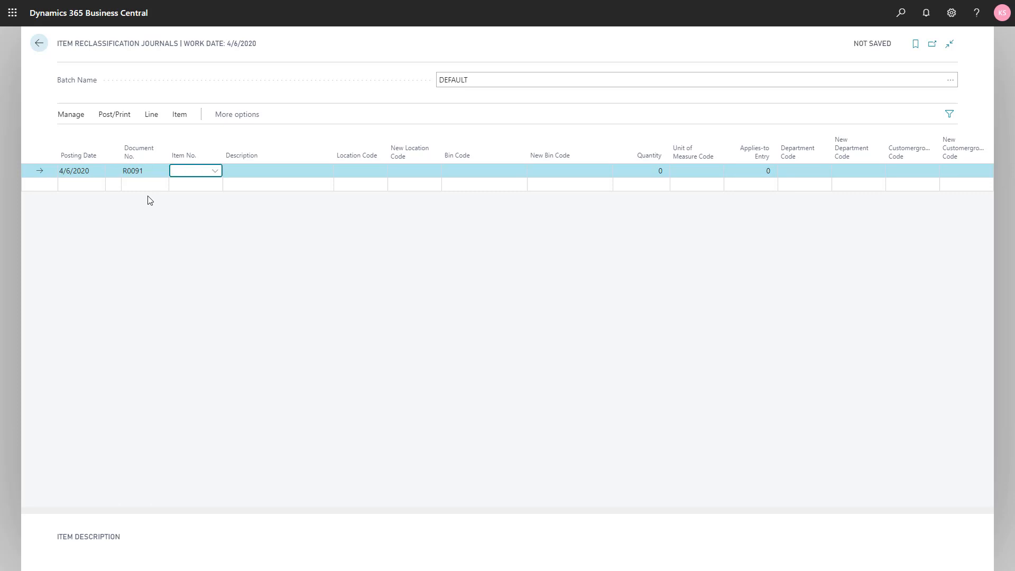
type("1908-s")
key("Tab")
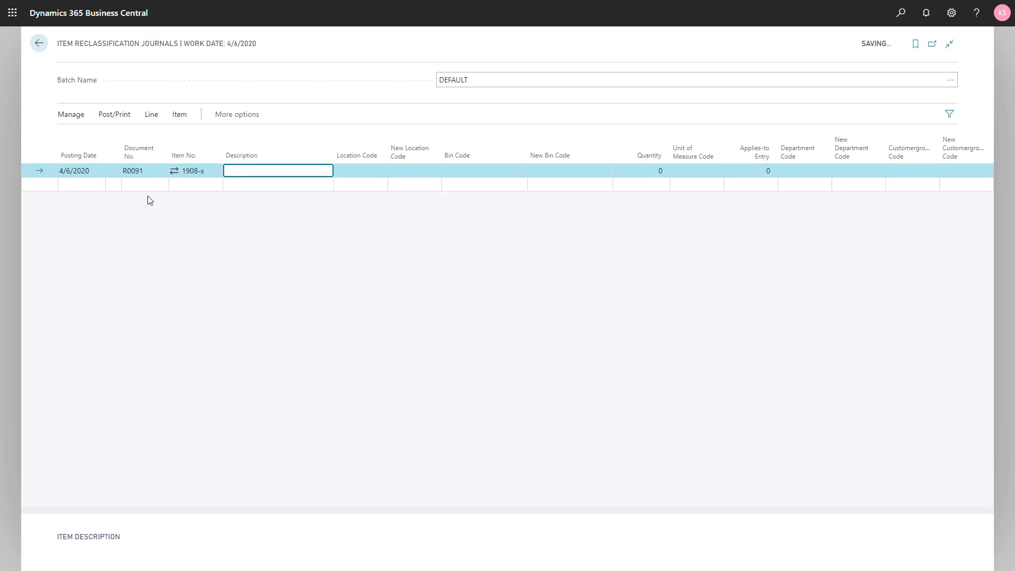
- Set the journal line's location code to NORTH and its quantity to 4, keeping the default new location
key("Tab")
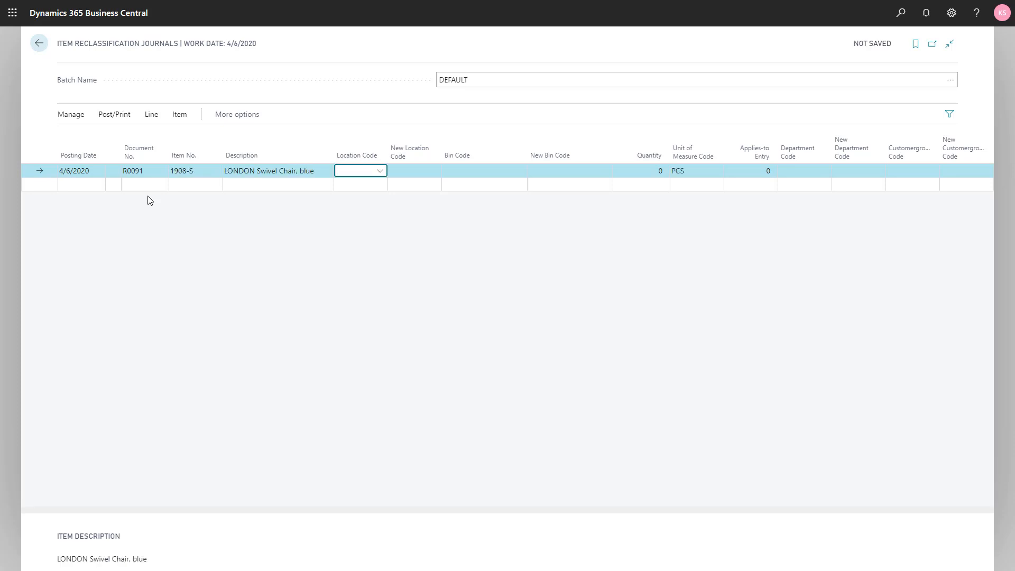
key("Tab")
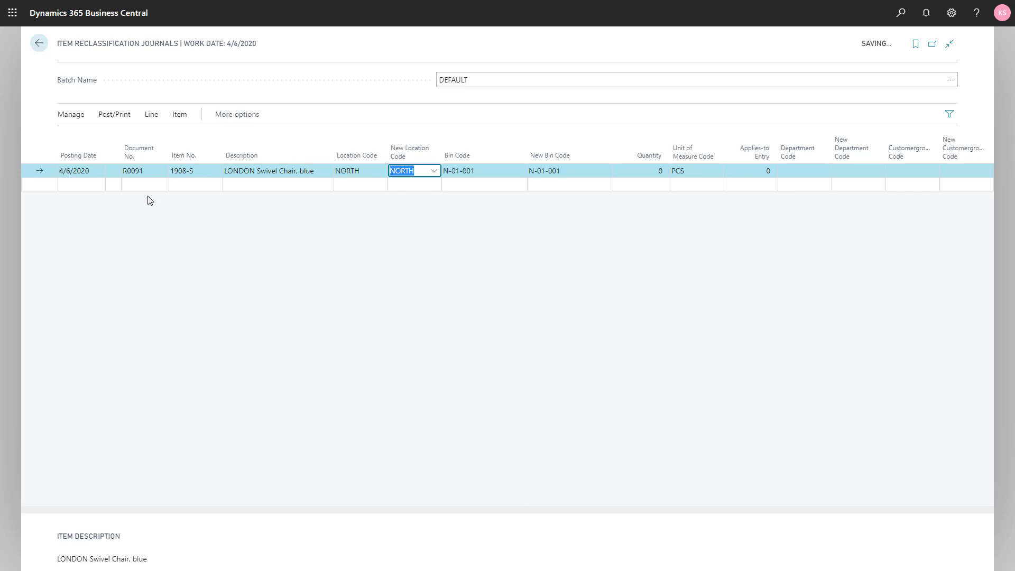
key("Tab")
key("Tab")
key("Tab")
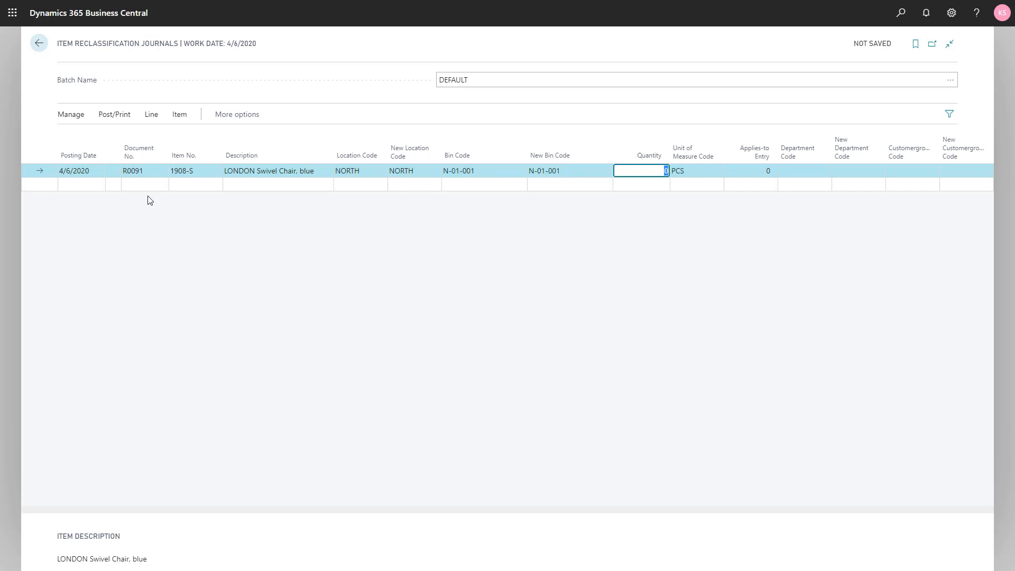
type("4")
key("shift+Tab")
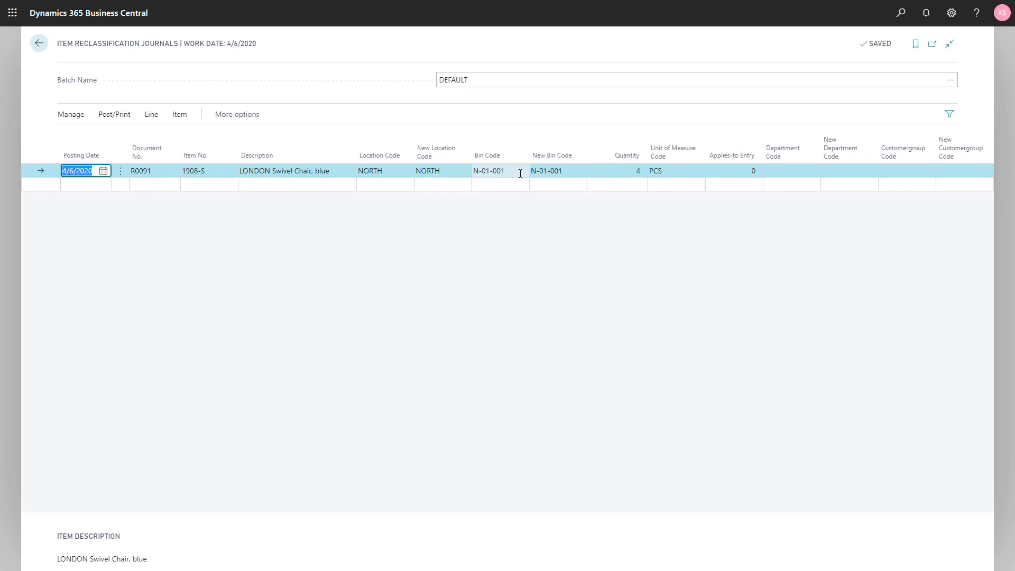
- Check the available source bin for the item and set the line's New Bin Code to N-01-006
left_click(518, 176)
left_click(520, 174)
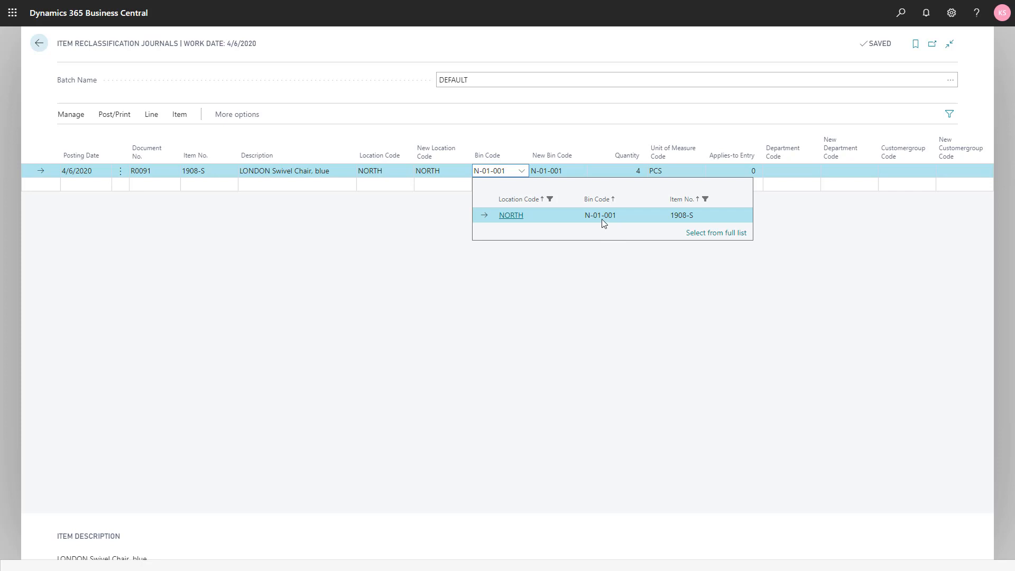
left_click(573, 171)
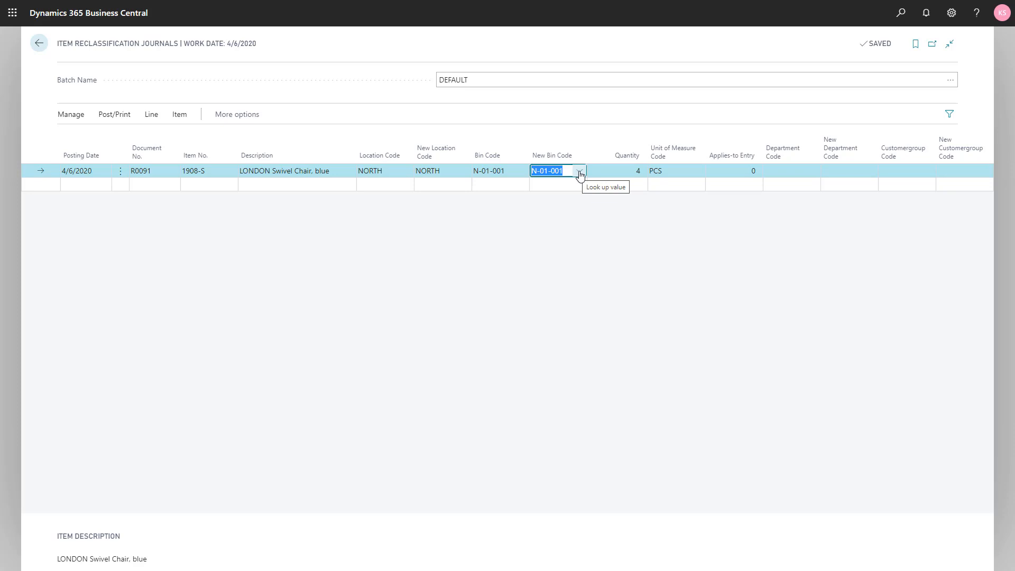
left_click(579, 172)
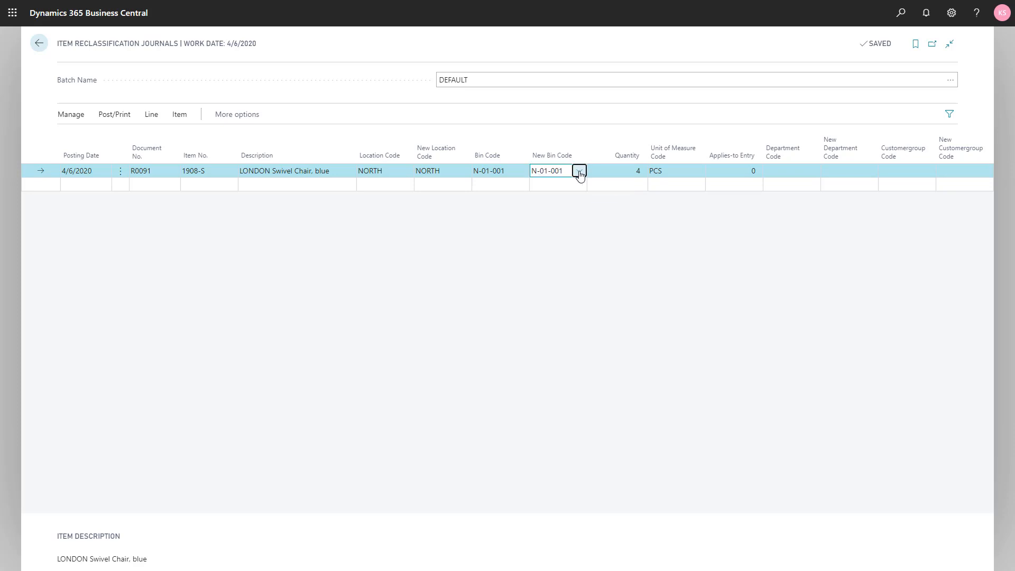
scroll(607, 250, "down", 1)
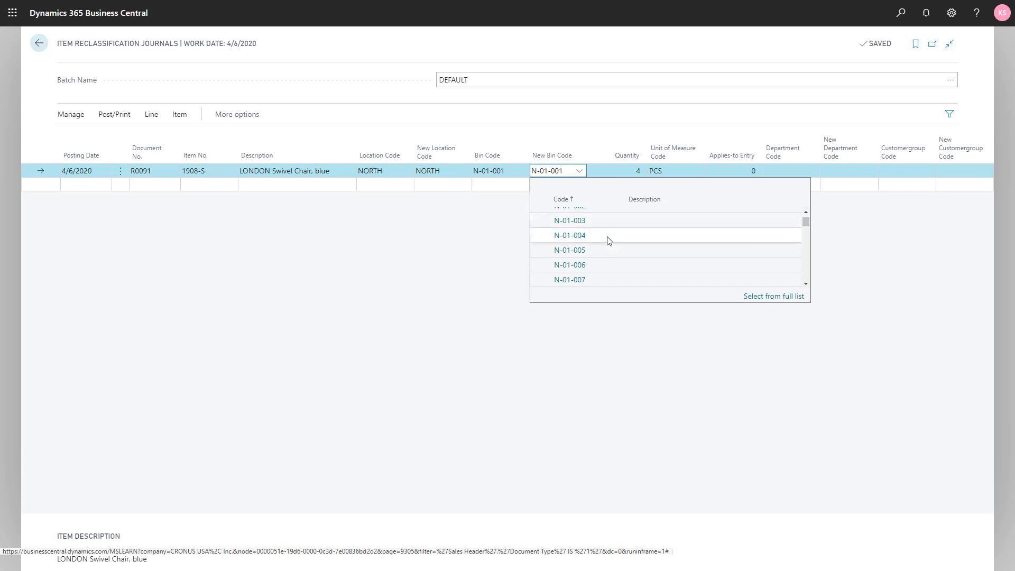
left_click(603, 265)
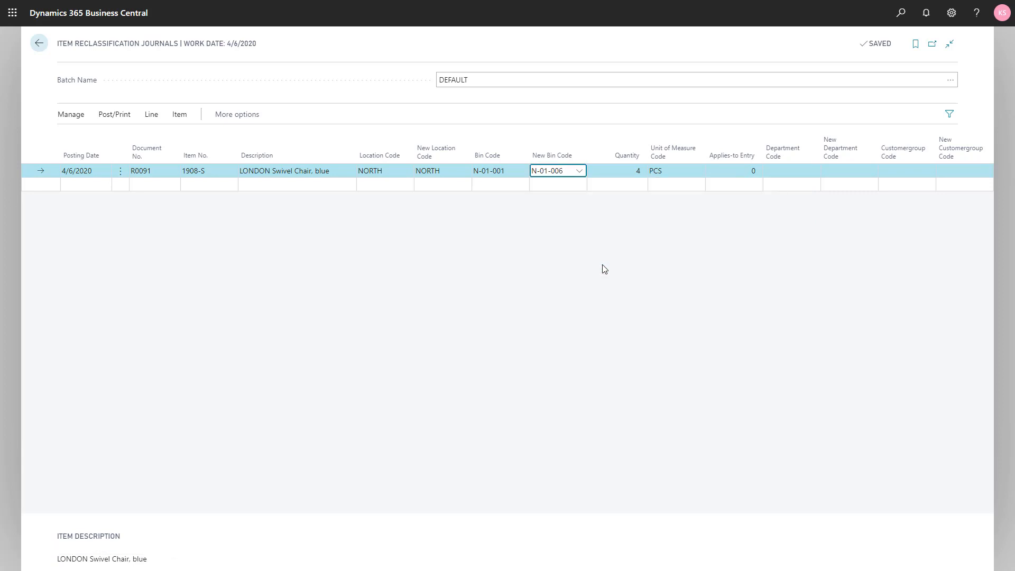
key("Tab")
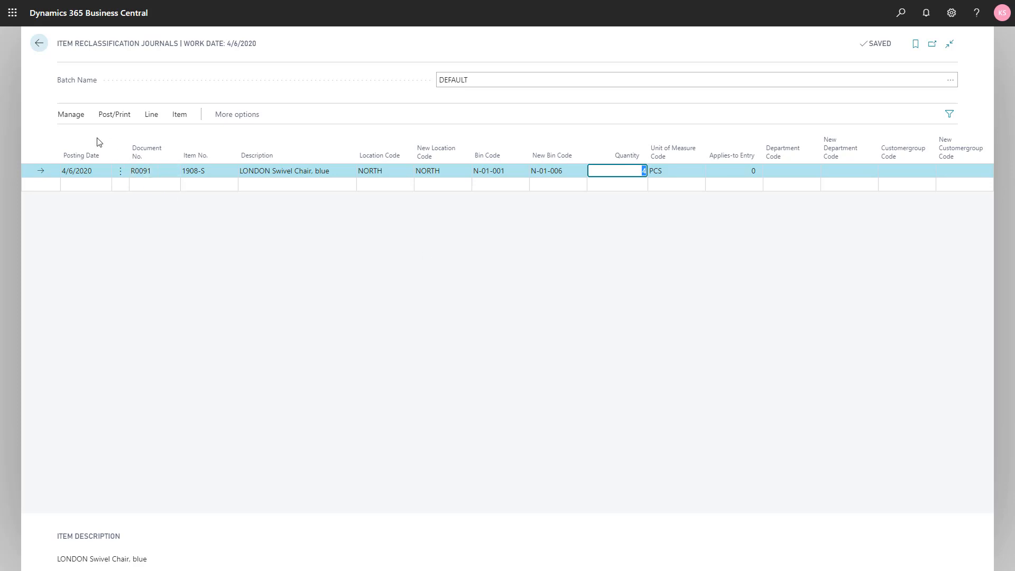
- Post the reclassification journal line and close the journal
left_click(108, 116)
left_click(74, 137)
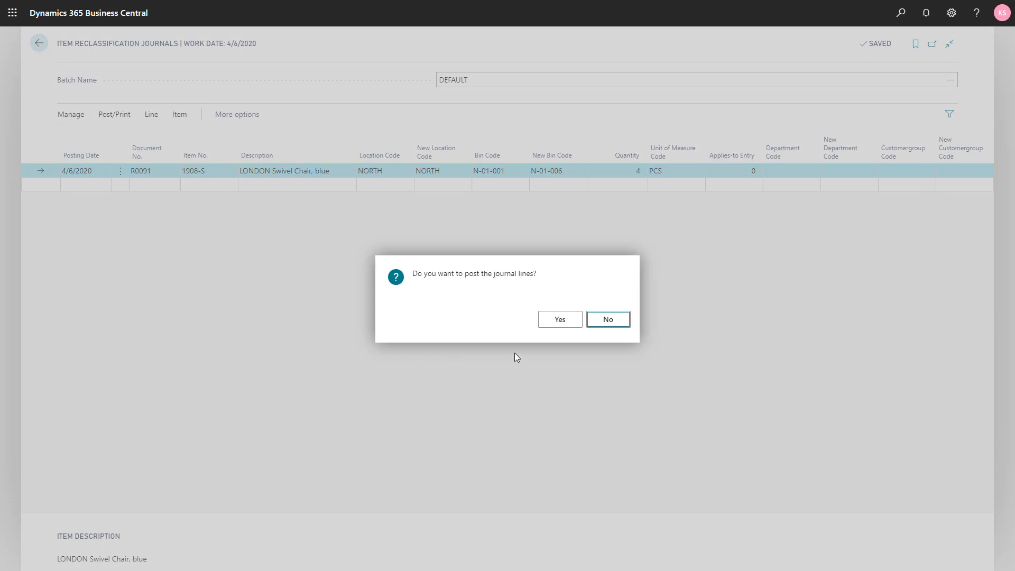
left_click(551, 323)
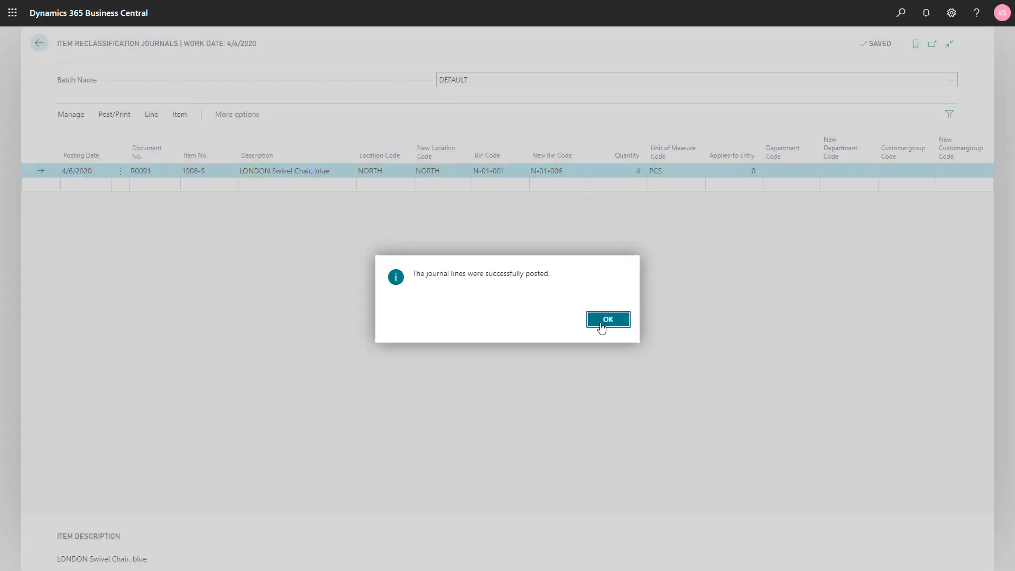
left_click(601, 327)
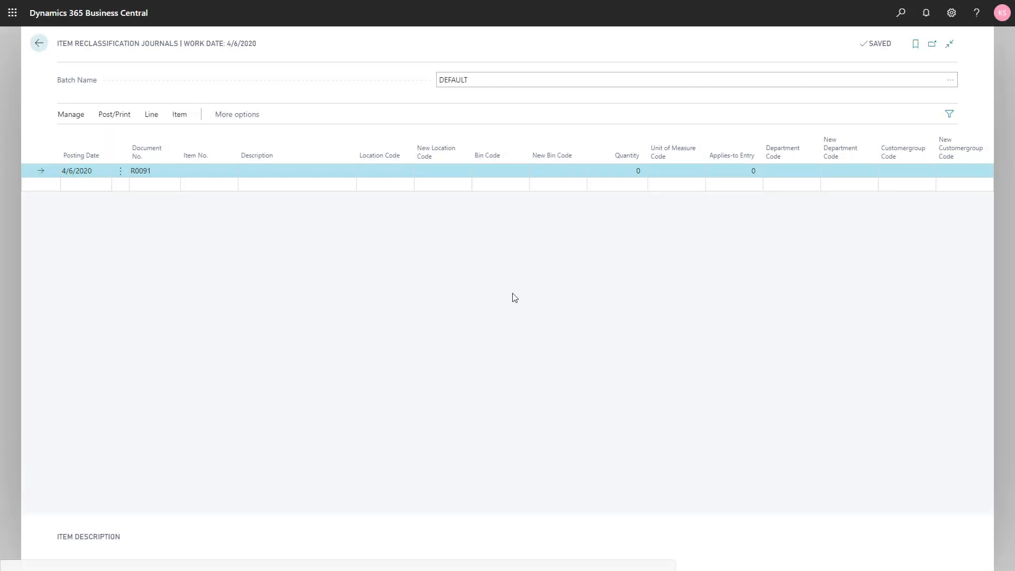
key("Escape")
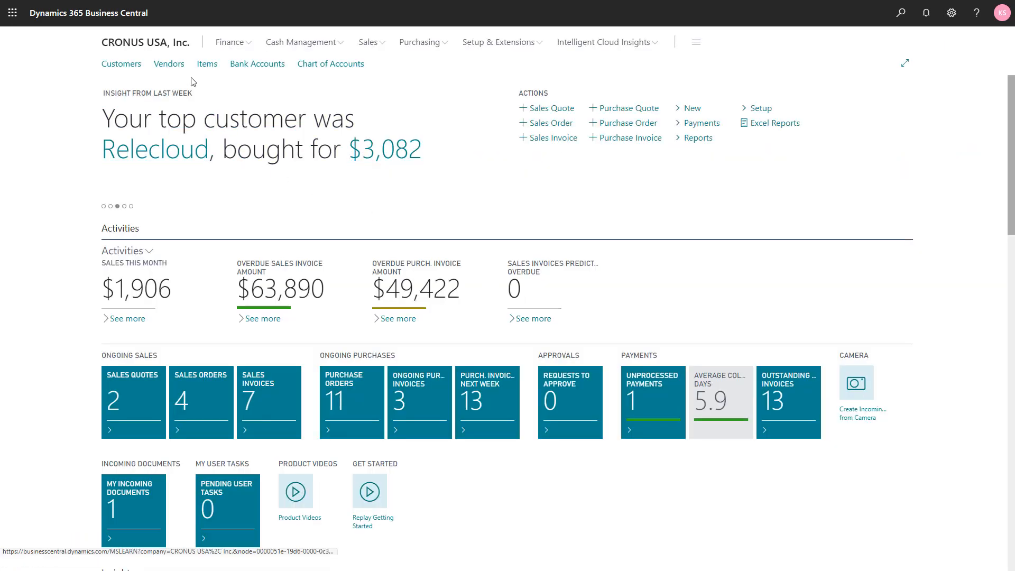
- Examine the item ledger entries behind the quantity on hand of item 1908-S, and return to the home page
left_click(204, 64)
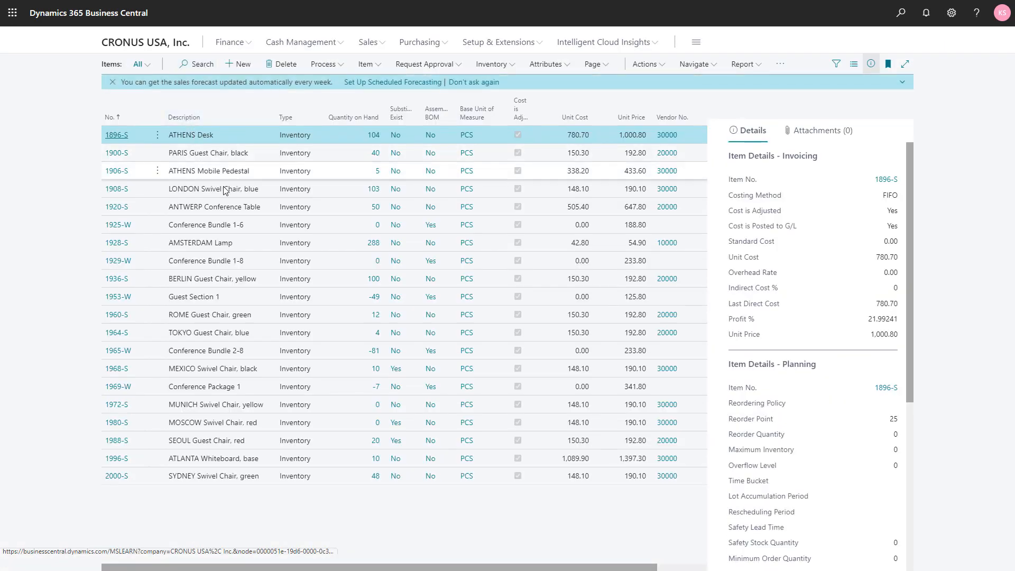
left_click(370, 193)
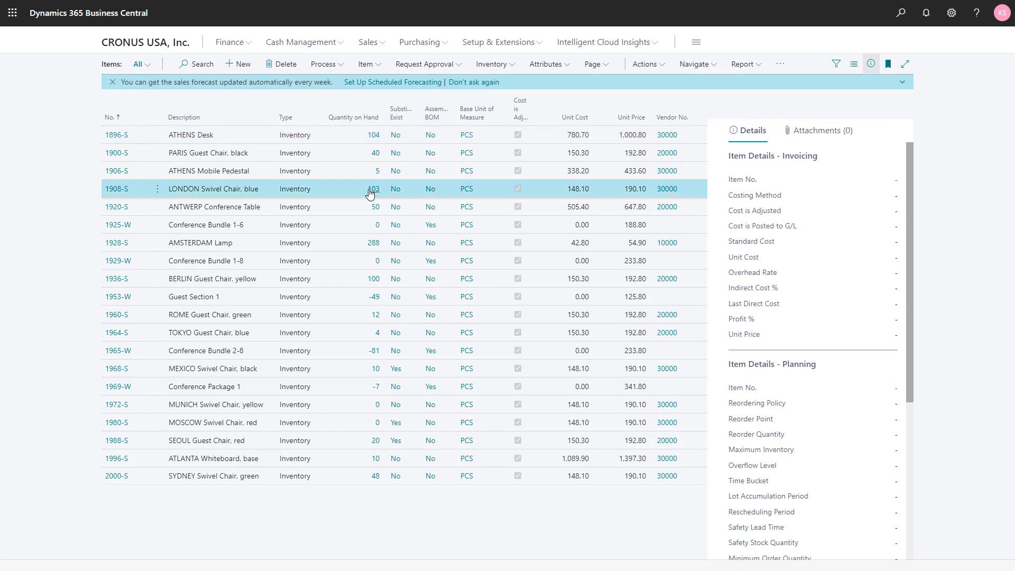
left_click(369, 194)
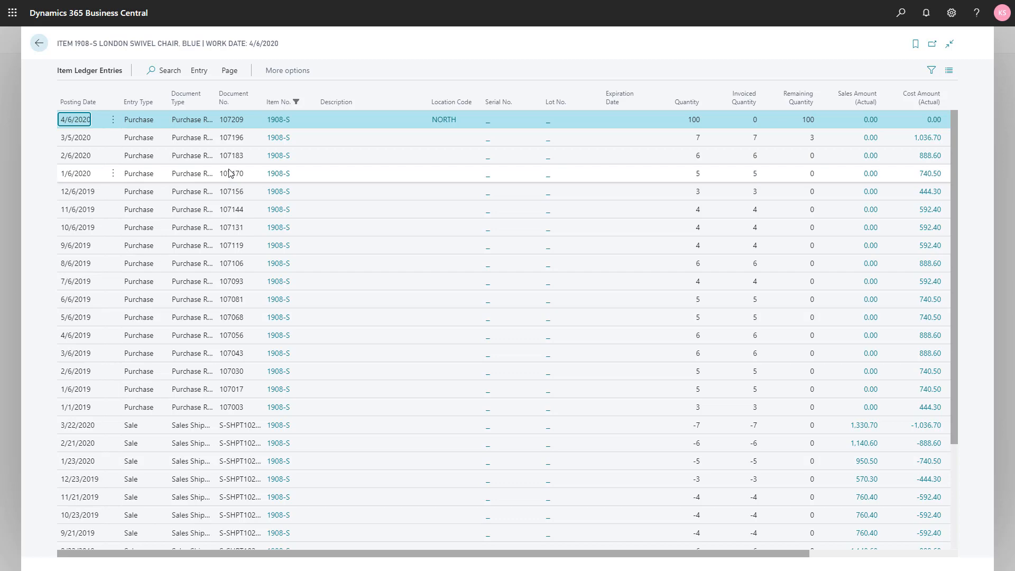
key("Escape")
key("Escape")
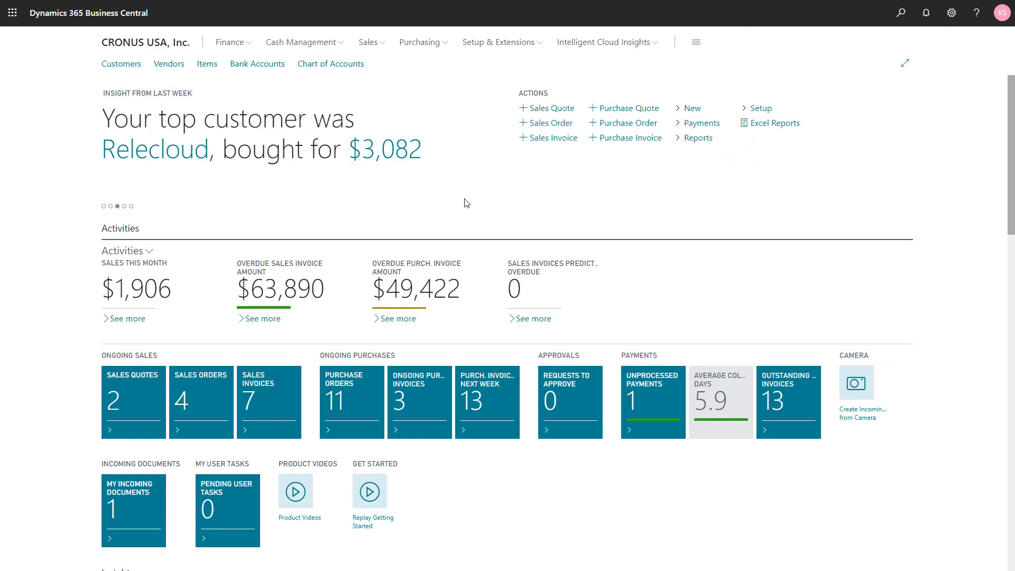
- Examine the warehouse entries of the RECLASSJNL warehouse register, and return to the home page
left_click(901, 16)
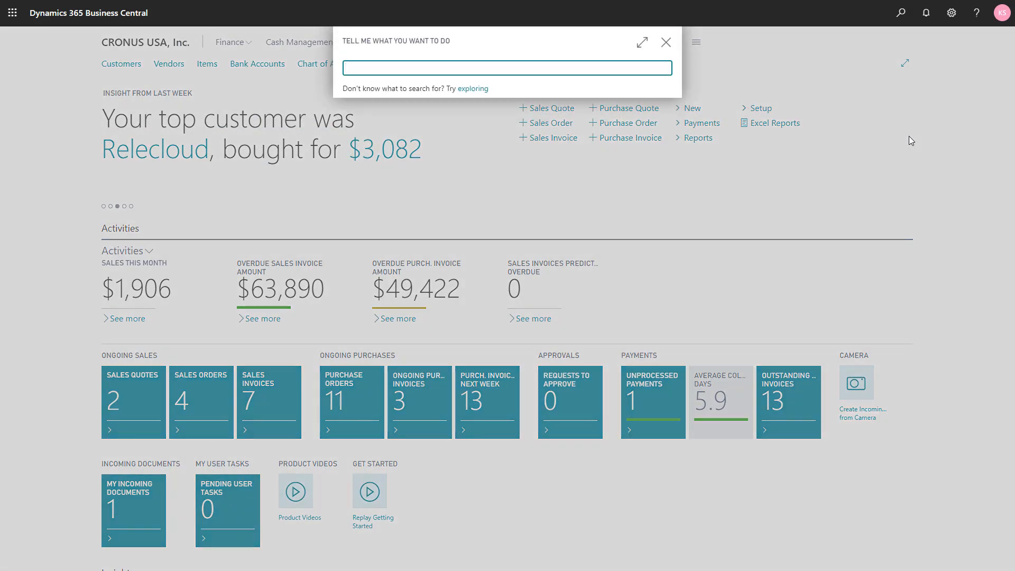
type("war reg")
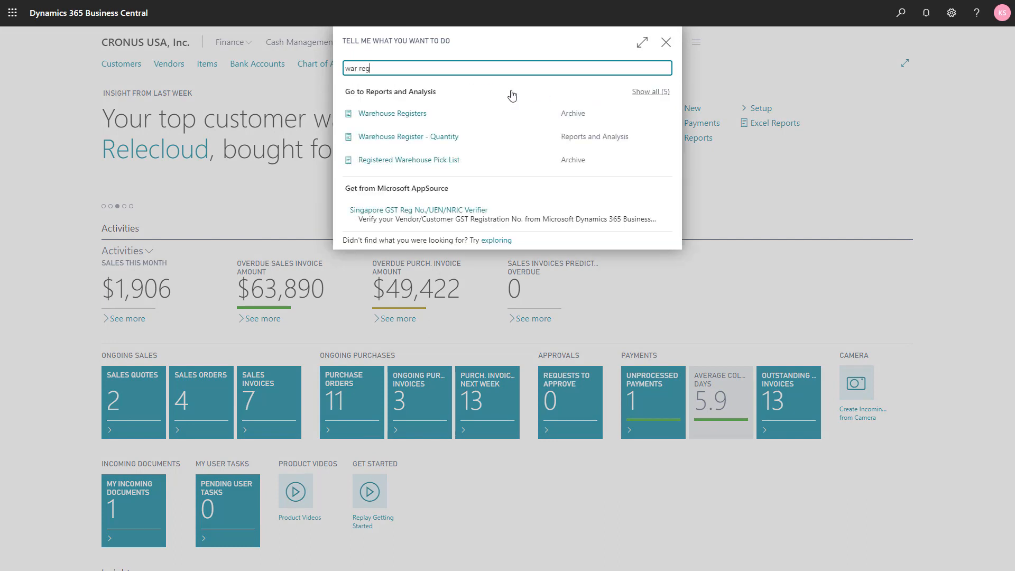
left_click(418, 115)
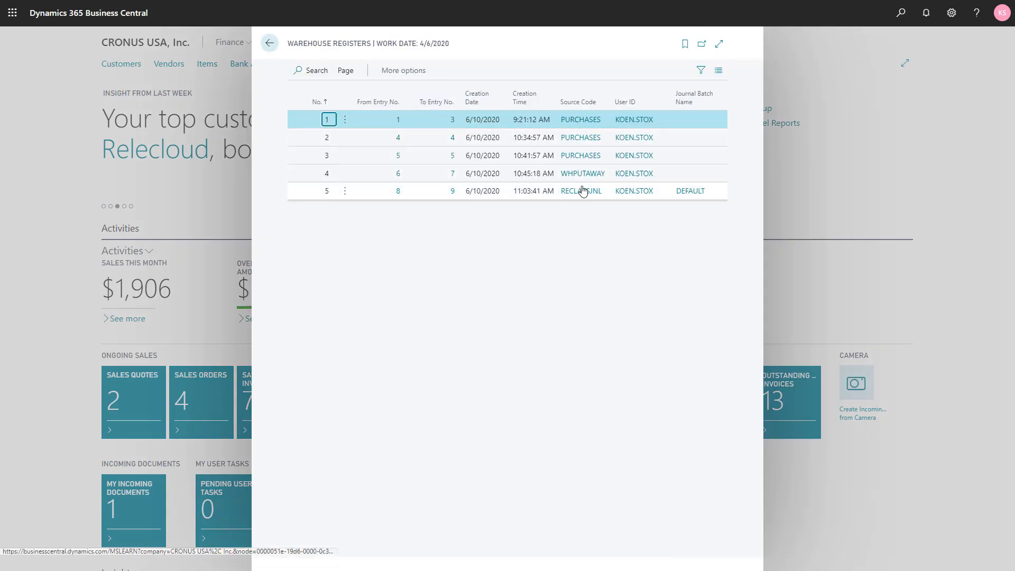
left_click(431, 192)
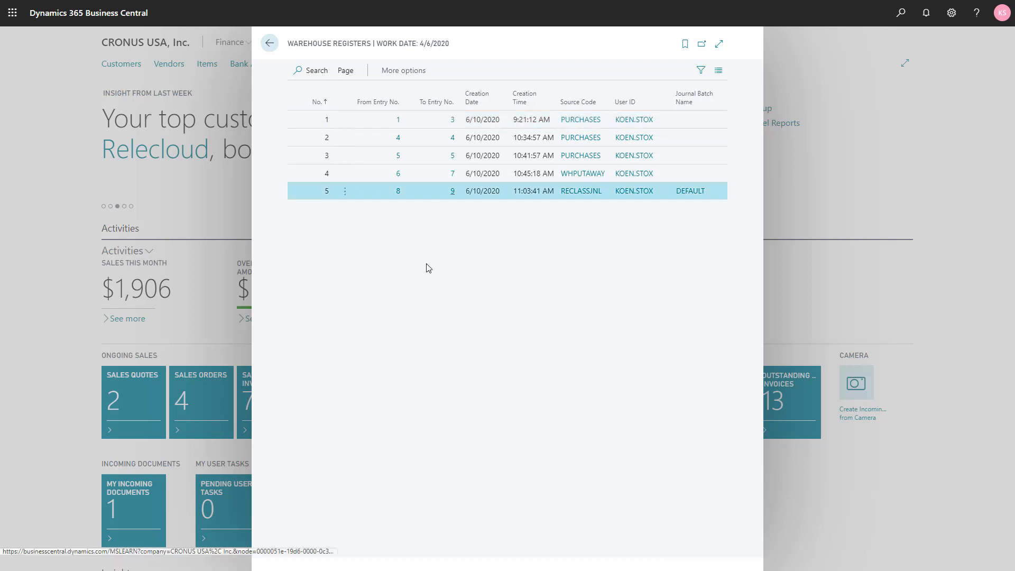
left_click(410, 77)
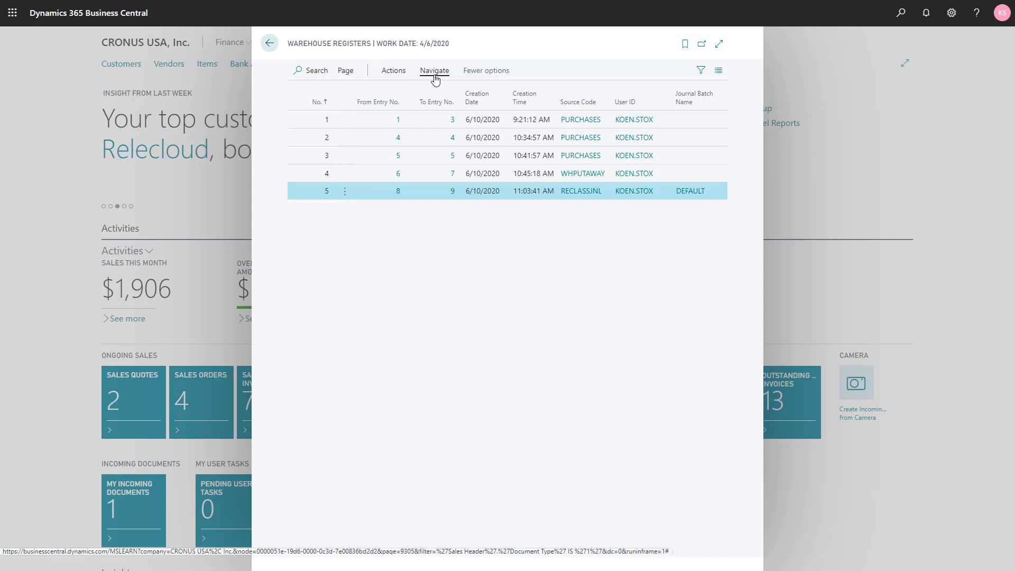
left_click(435, 79)
left_click(329, 93)
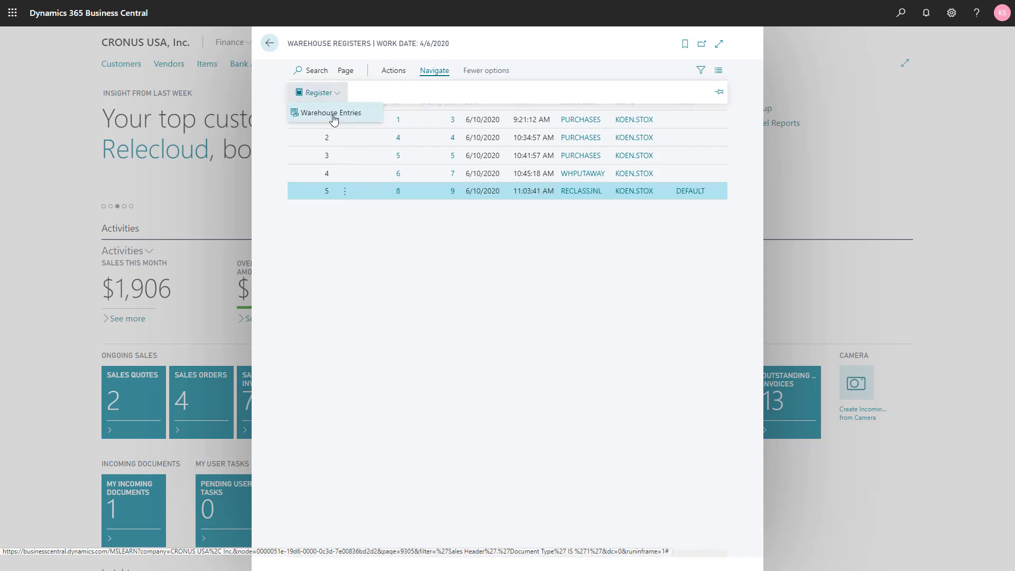
left_click(331, 111)
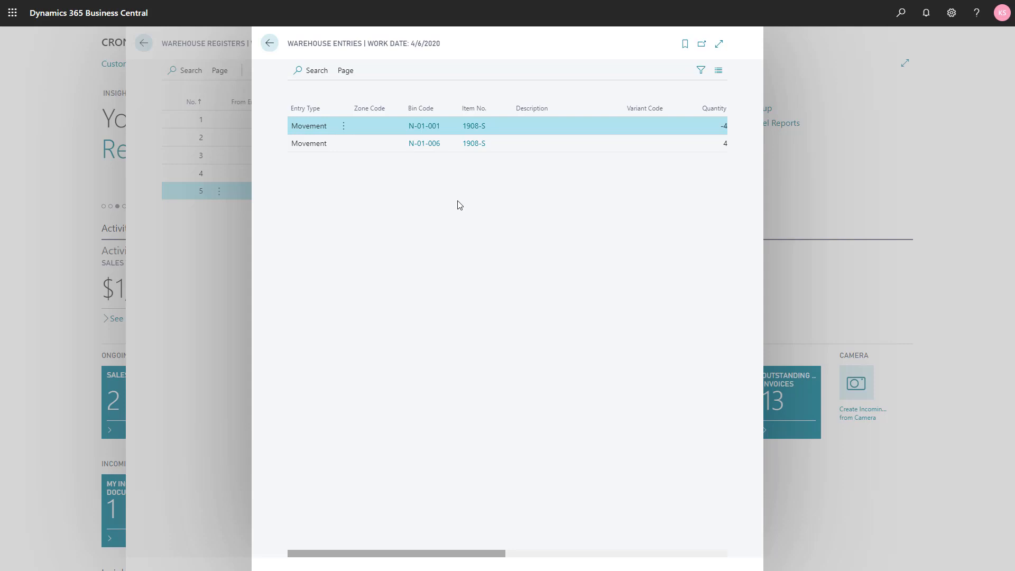
key("Escape")
key("Escape")
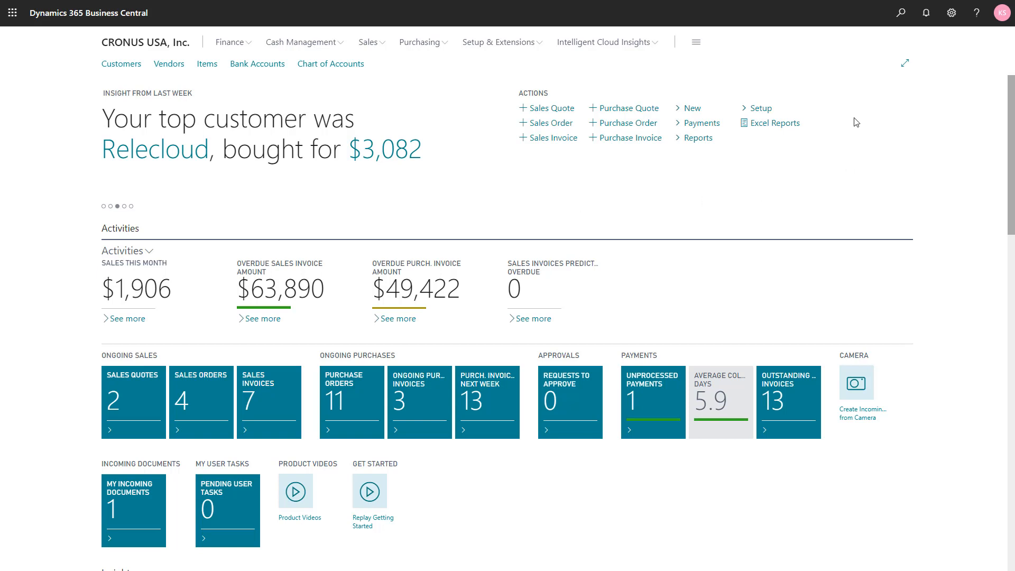
- Examine the number series for inventory and internal movements in Inventory Setup, and close the setup page
left_click(902, 15)
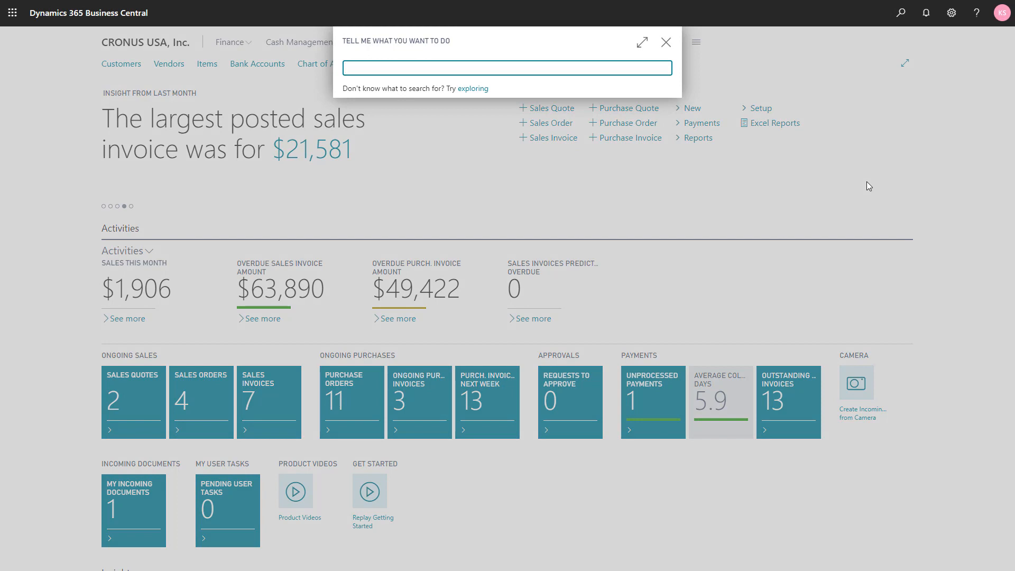
type("inv set")
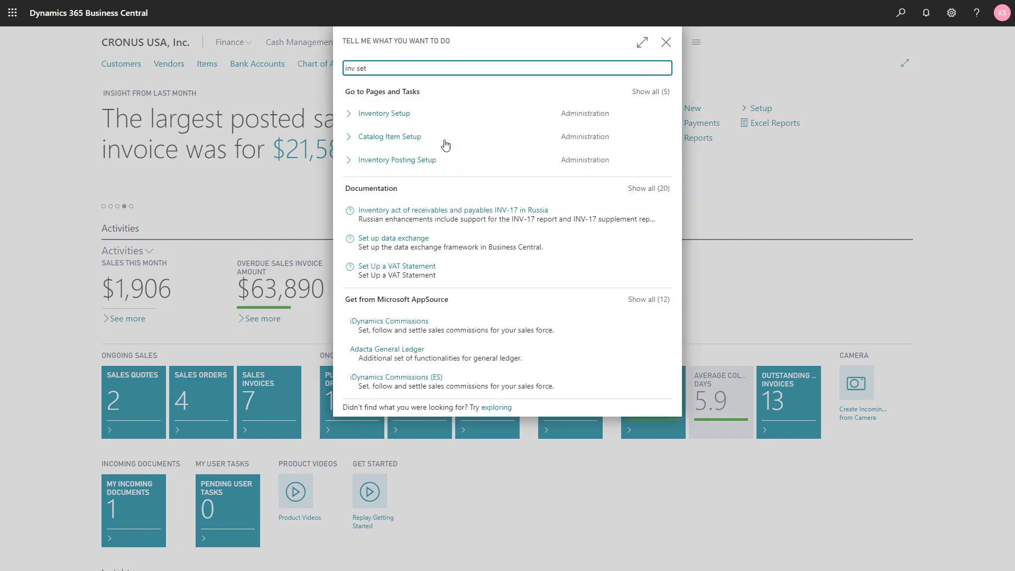
left_click(384, 115)
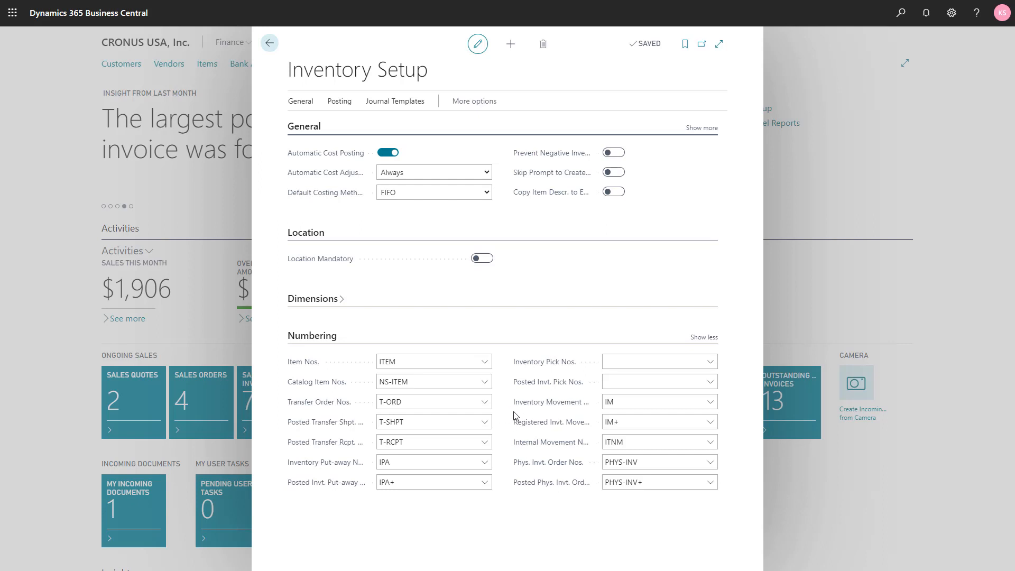
key("Escape")
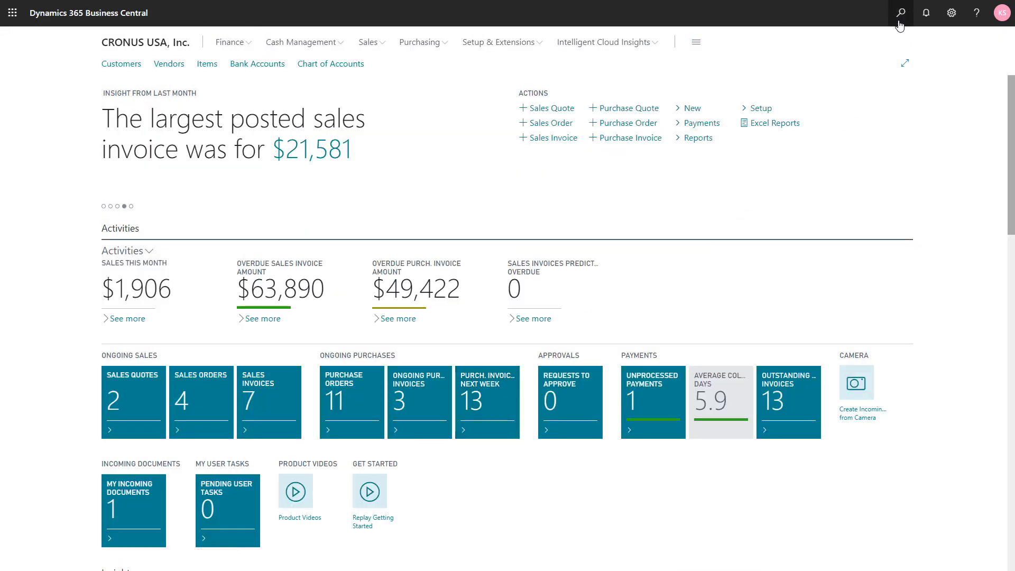
- Create a new internal movement from the Internal Movements list, keeping the default location code NORTH and the automatic document number
key("alt+q")
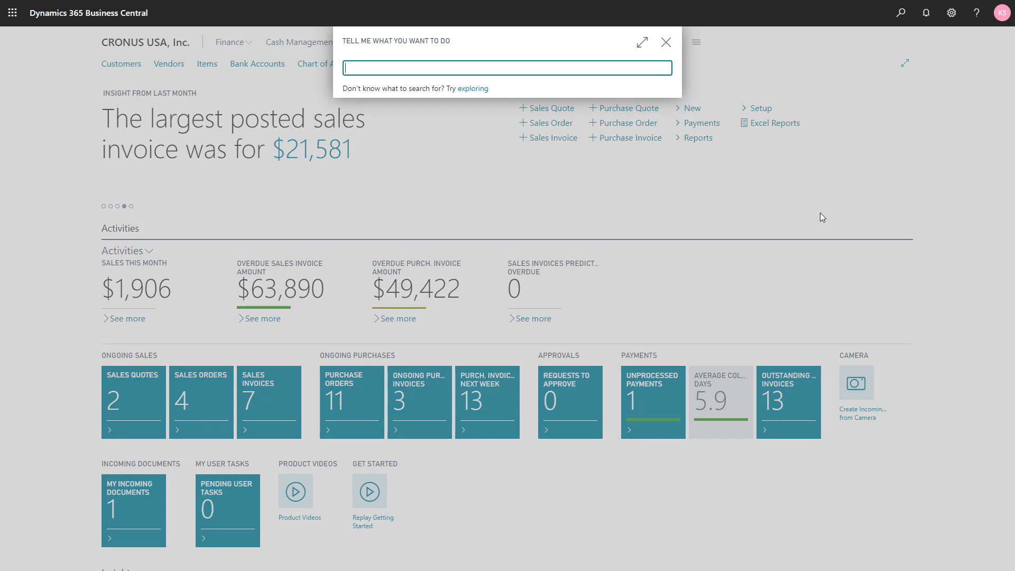
type("i")
type("nt mov")
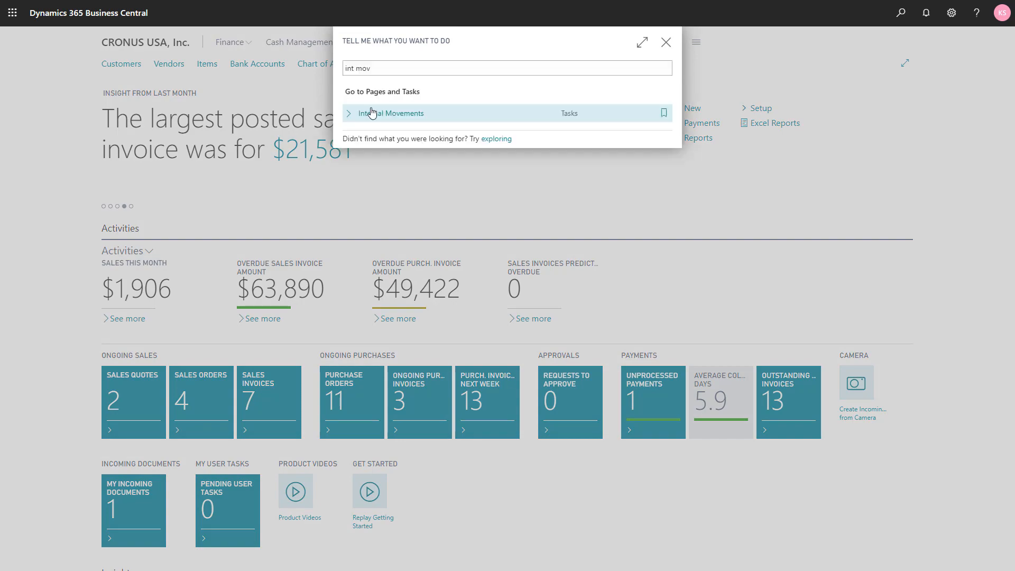
left_click(373, 111)
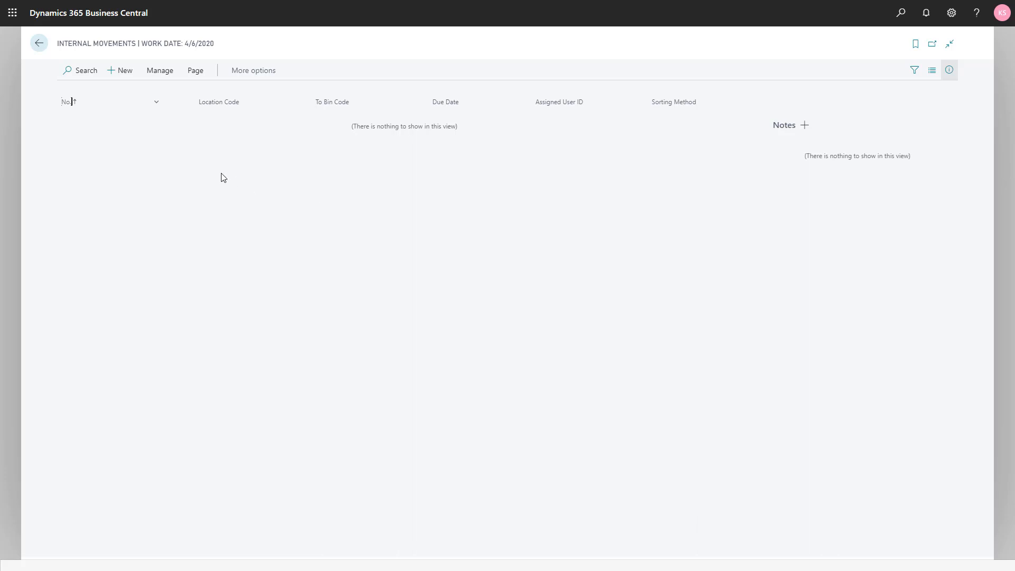
left_click(123, 73)
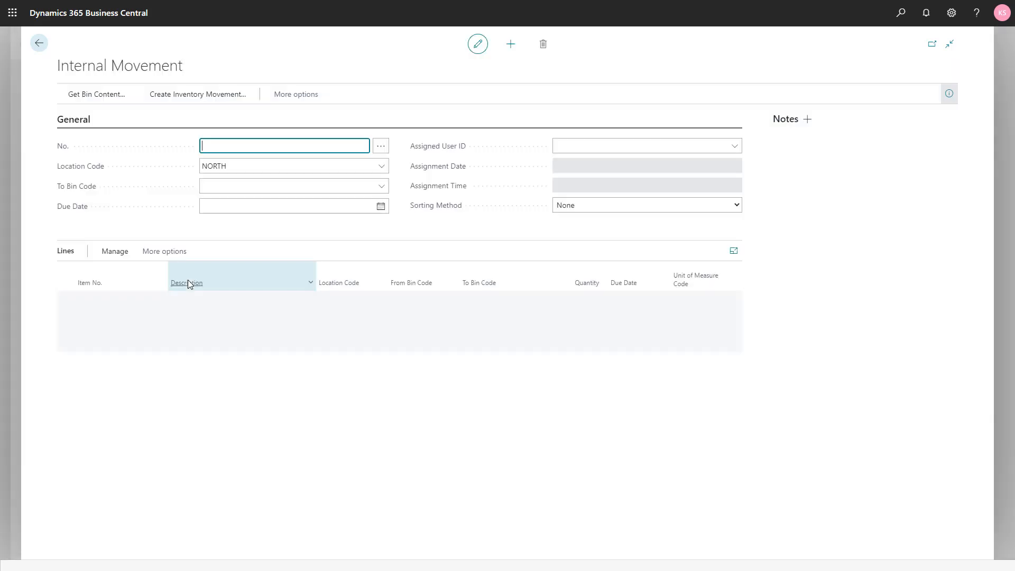
key("Tab")
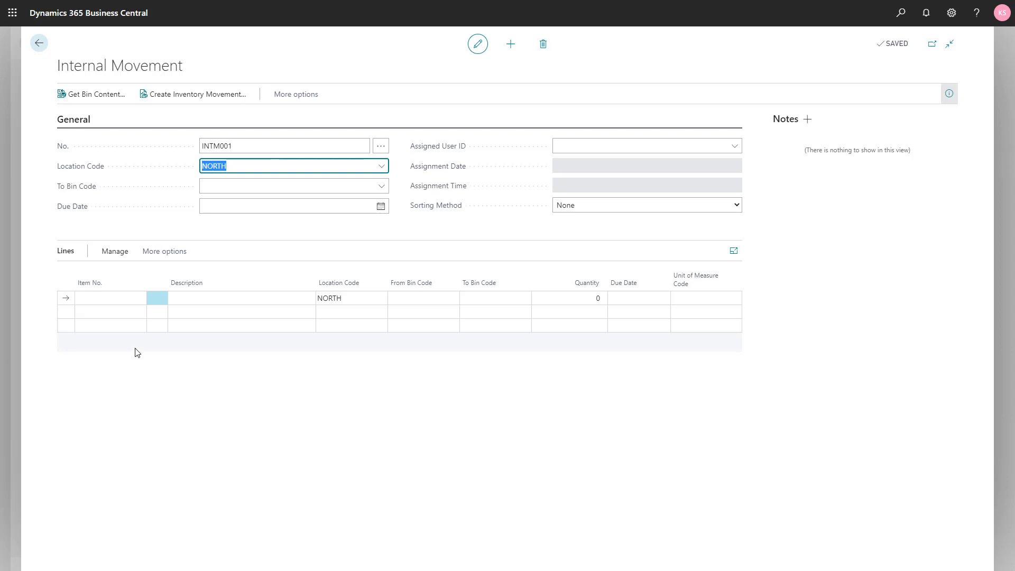
- Enter item 1908-S on the first line of the internal movement with a quantity of 10
left_click(115, 298)
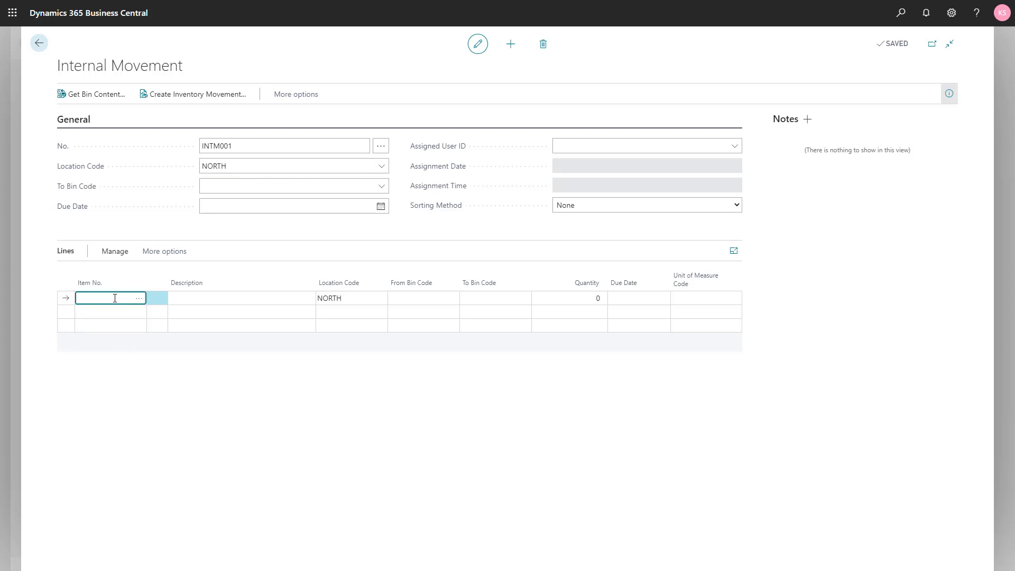
type("1908-S")
key("Return")
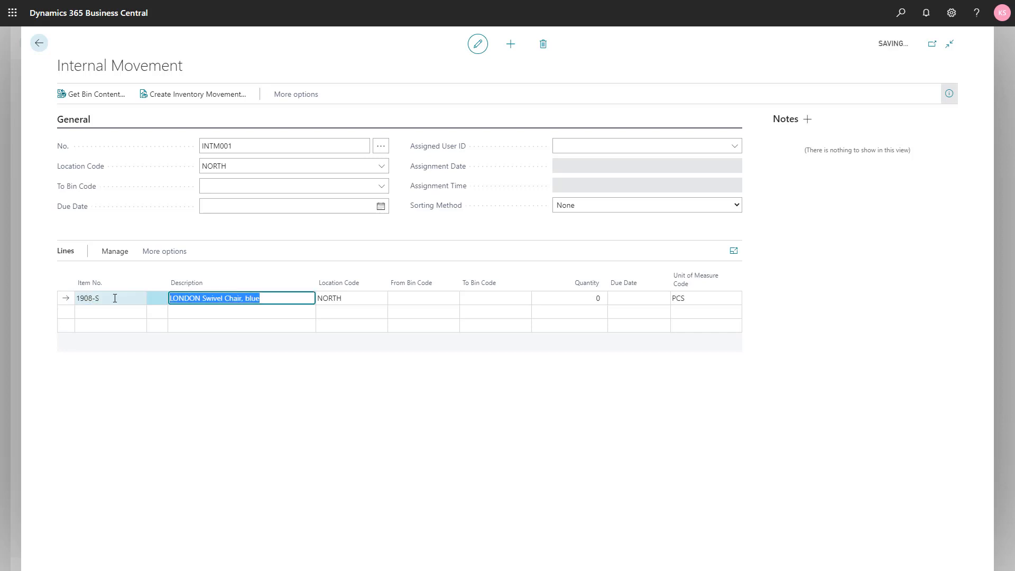
key("Return")
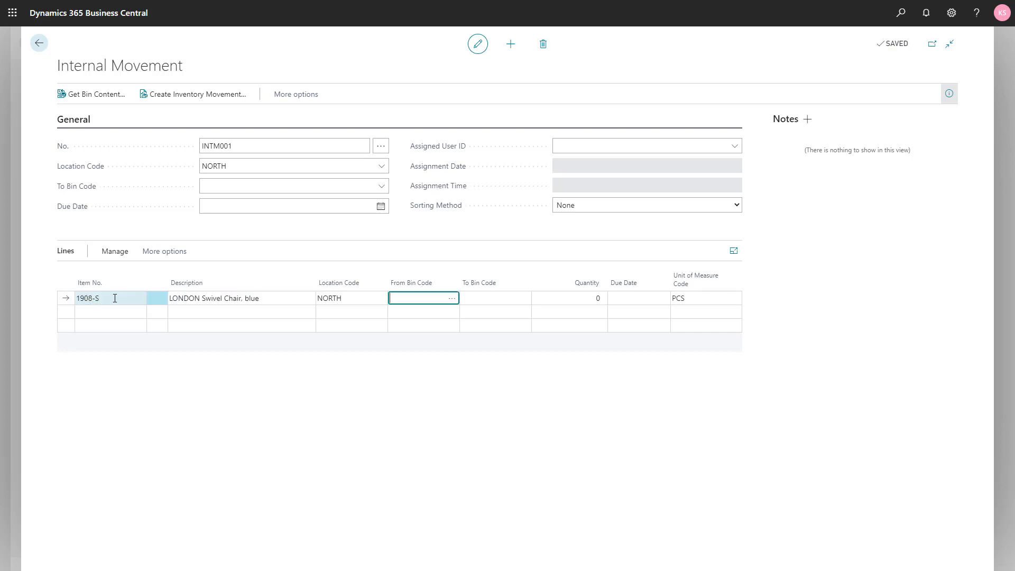
key("Return")
key("Return")
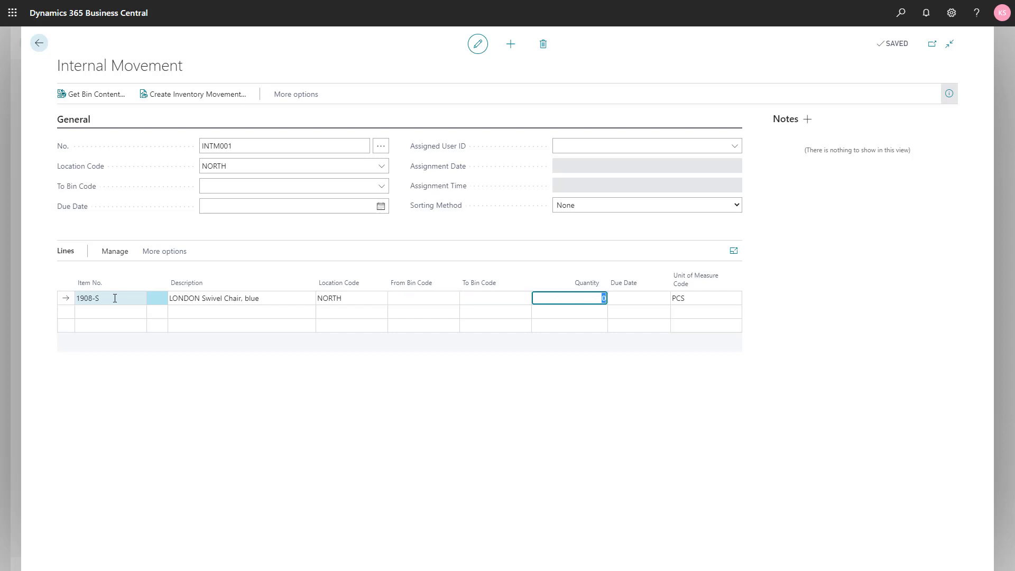
type("10")
key("shift+Tab")
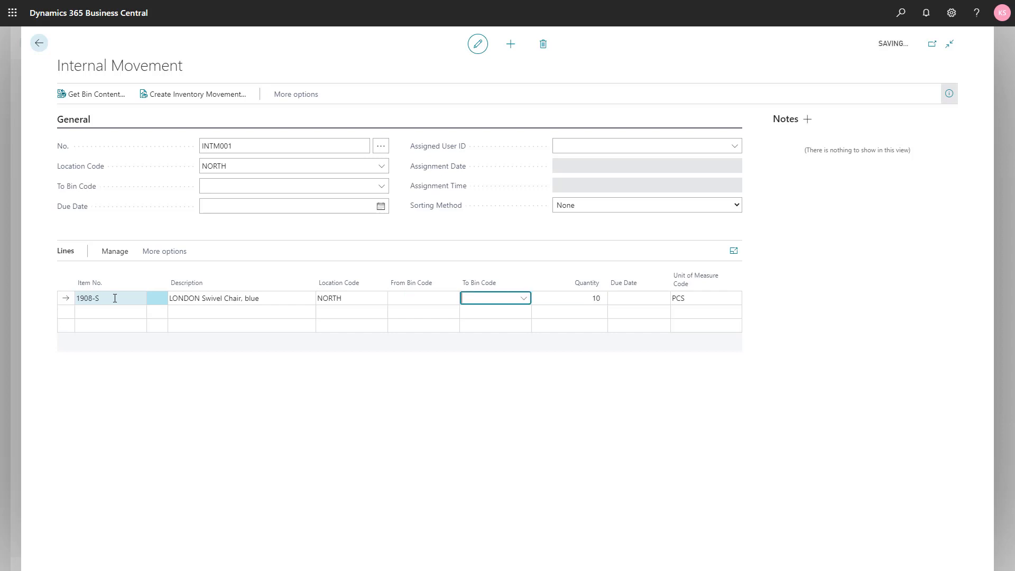
- Set the line's From Bin Code to N-01-001 and its To Bin Code to N-01-008
left_click(415, 300)
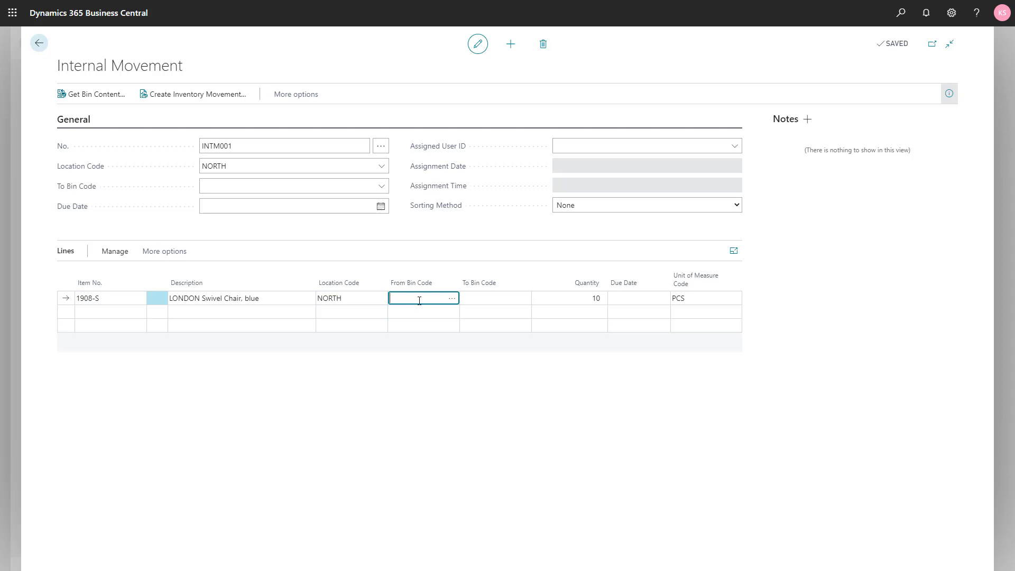
left_click(452, 299)
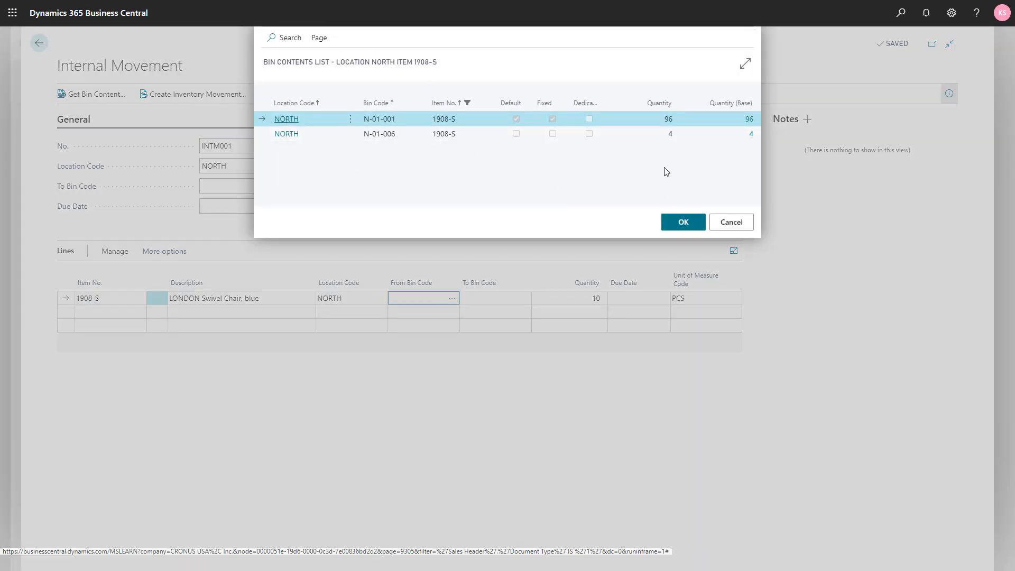
left_click(682, 224)
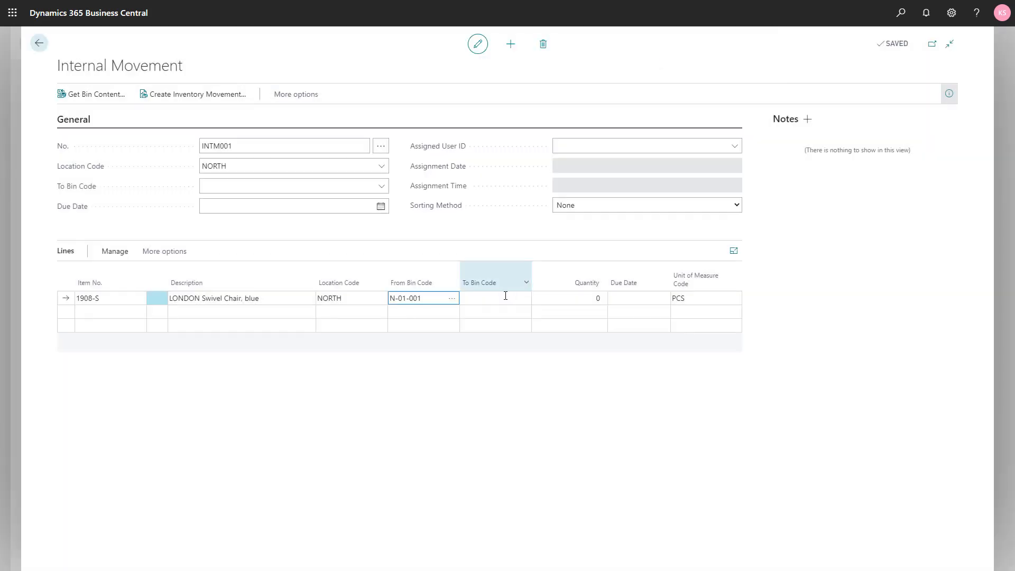
left_click(506, 296)
left_click(524, 299)
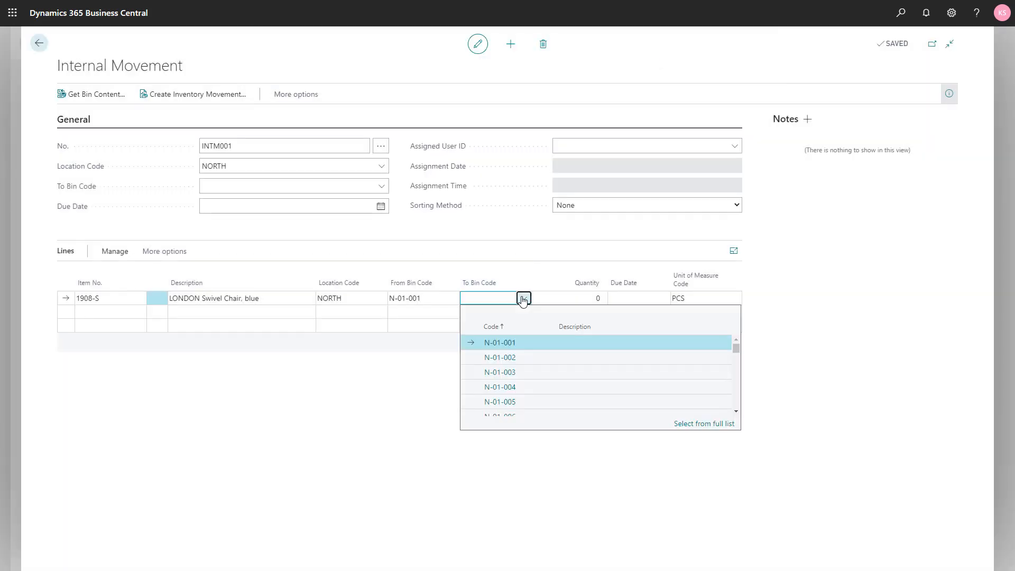
scroll(521, 385, "down", 3)
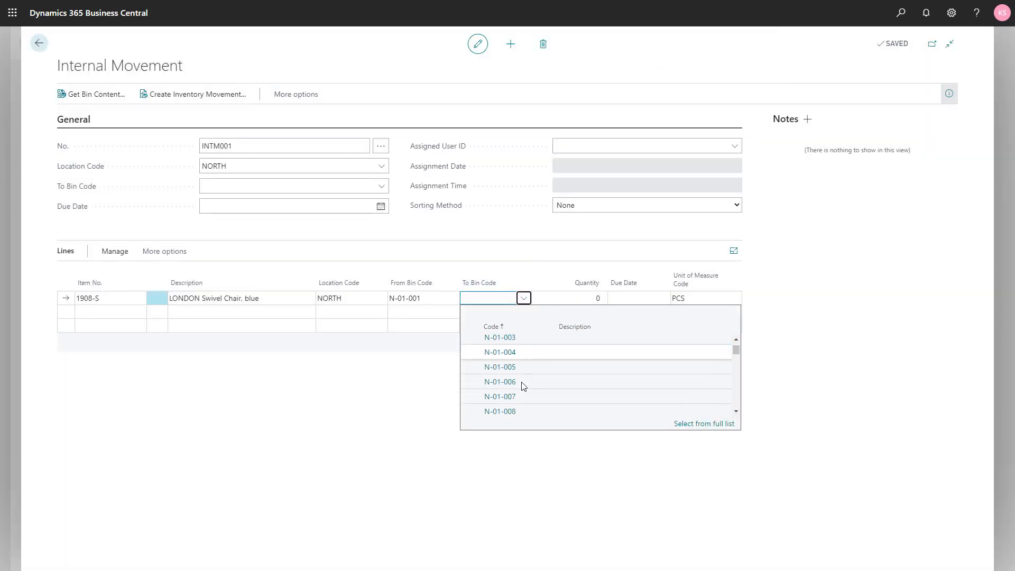
left_click(527, 412)
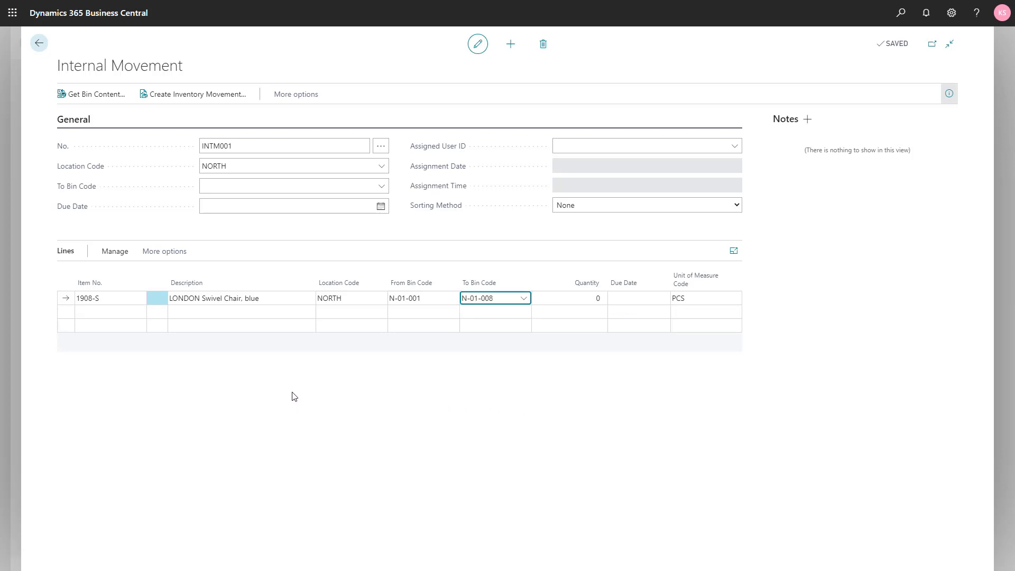
- Set the internal movement line's quantity to 10 again after the bin selection
key("Tab")
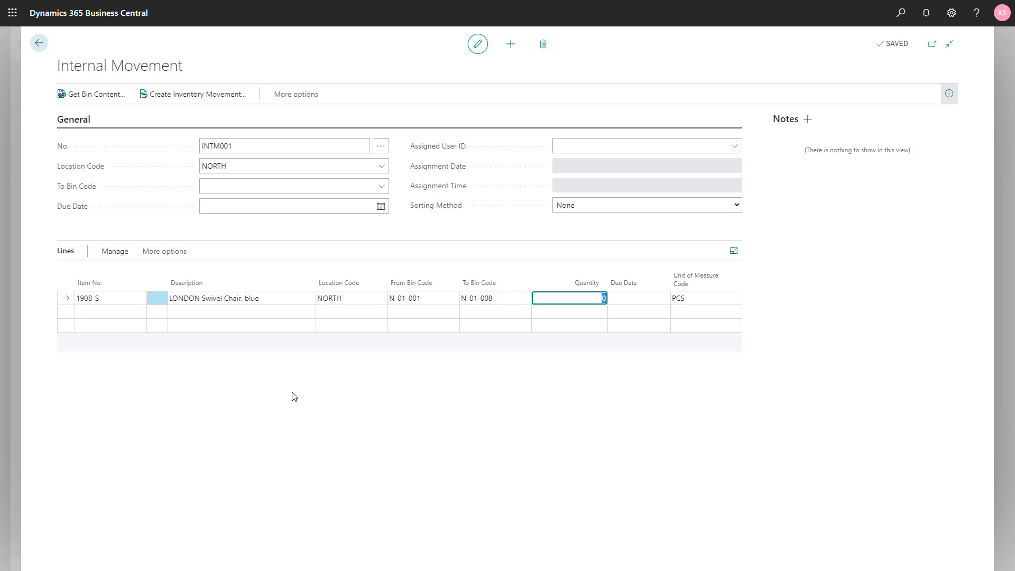
type("10")
key("Tab")
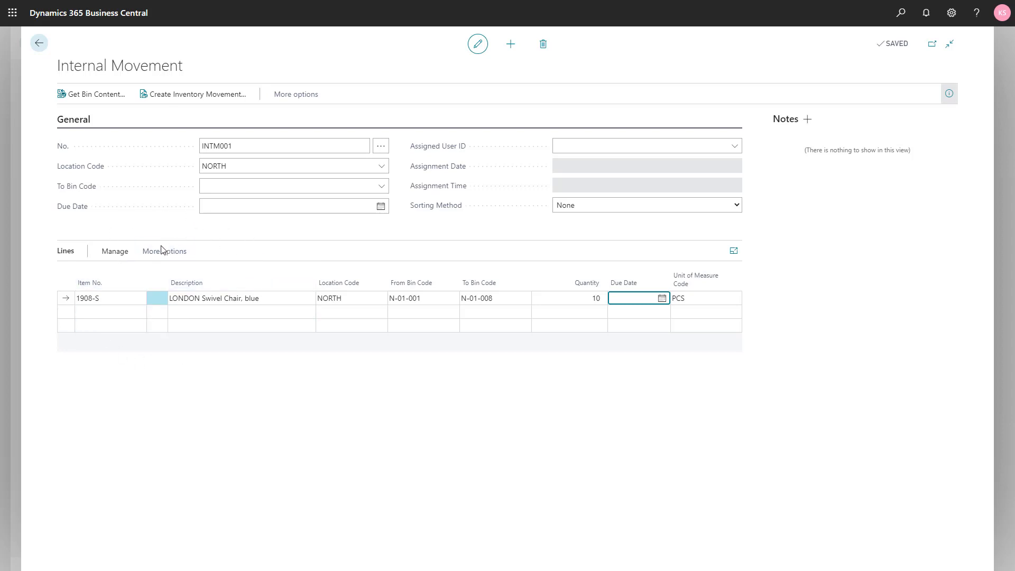
- Create the inventory movement from the internal movement, and return to the home page
left_click(184, 102)
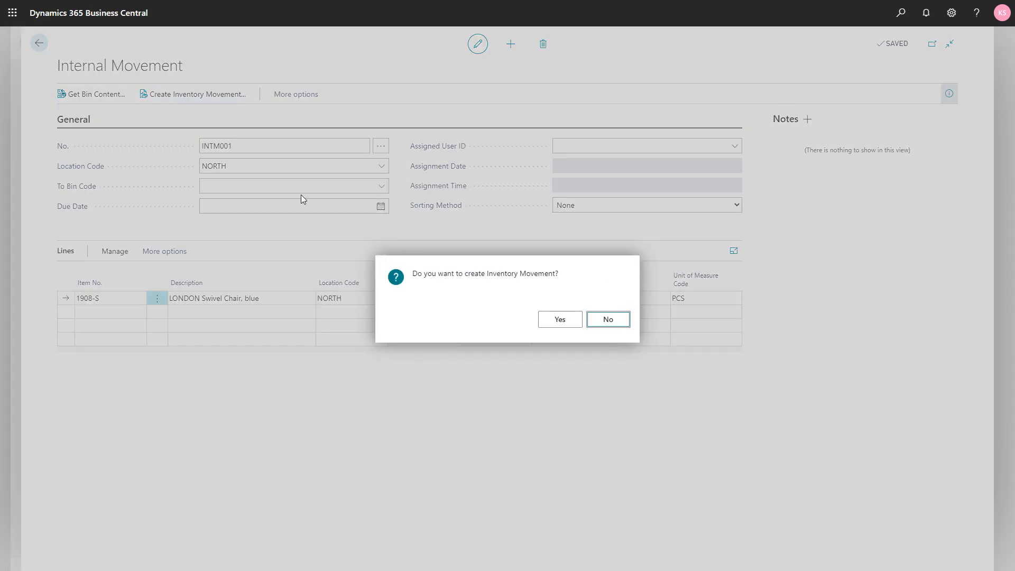
left_click(550, 326)
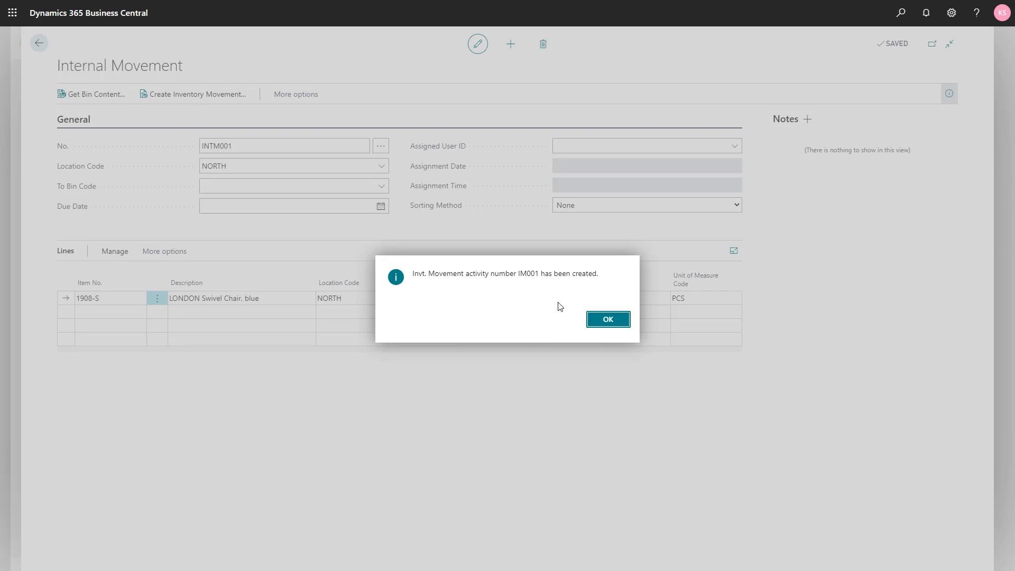
left_click(615, 325)
key("Escape")
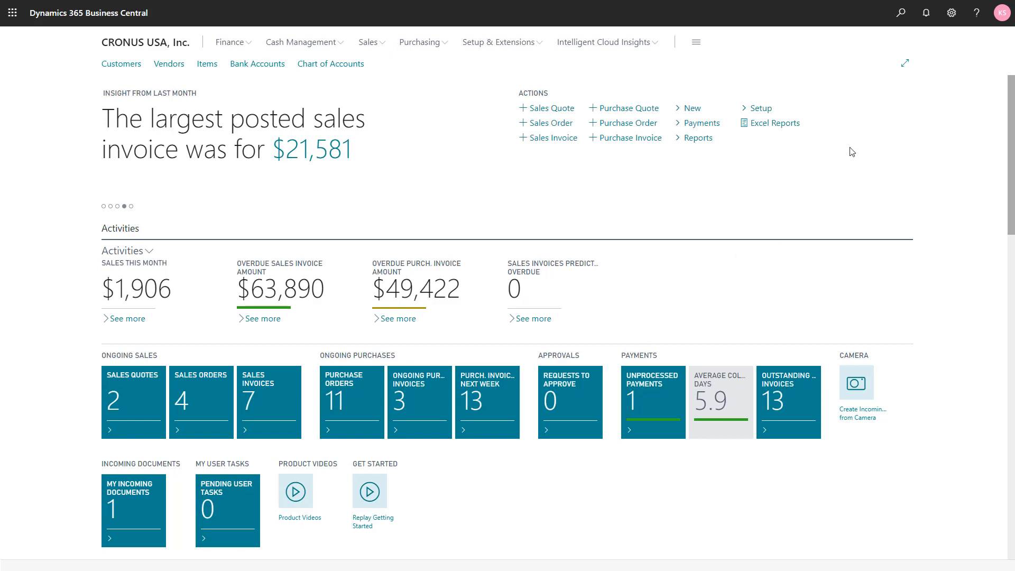
- Search for the Inventory Movements list and open inventory movement IM001 for location NORTH
key("alt+q")
type("i")
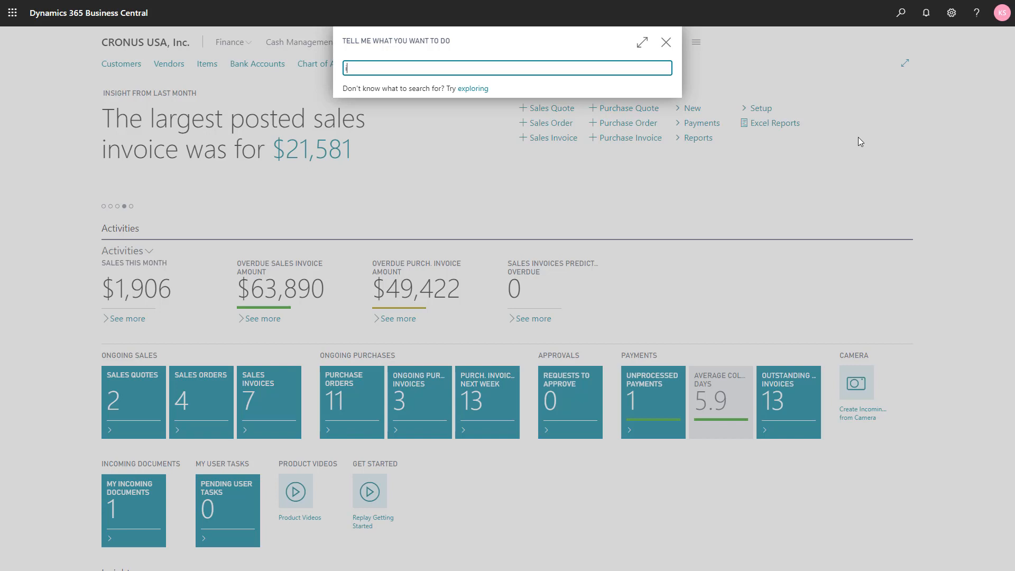
type("nv mov")
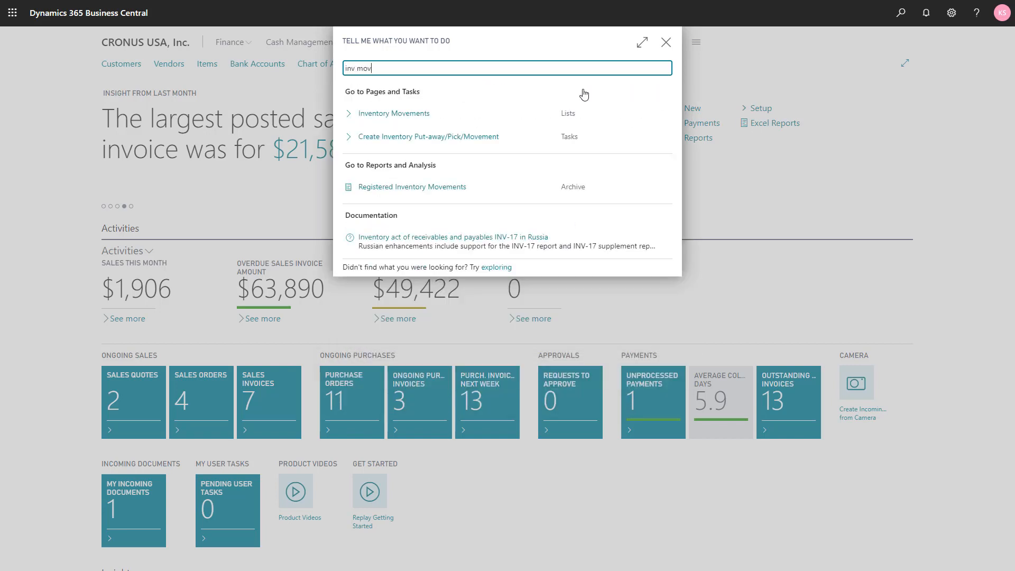
left_click(406, 112)
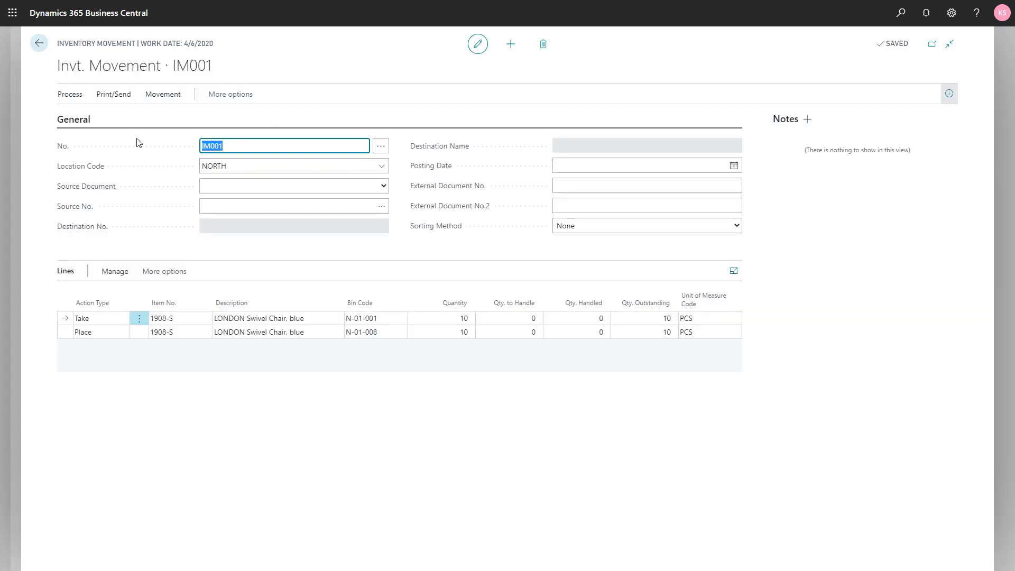
left_click(115, 100)
left_click(115, 100)
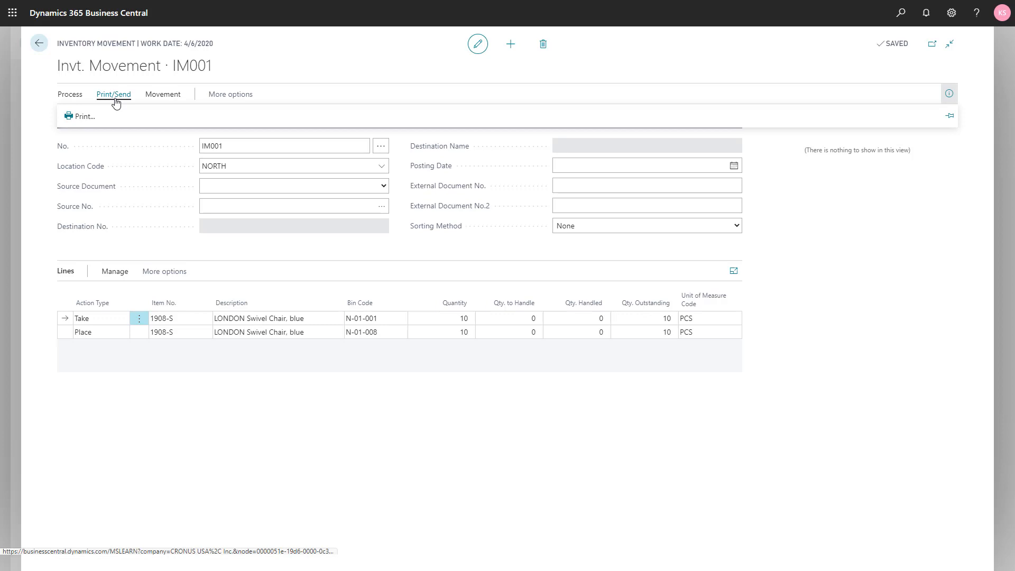
left_click(312, 72)
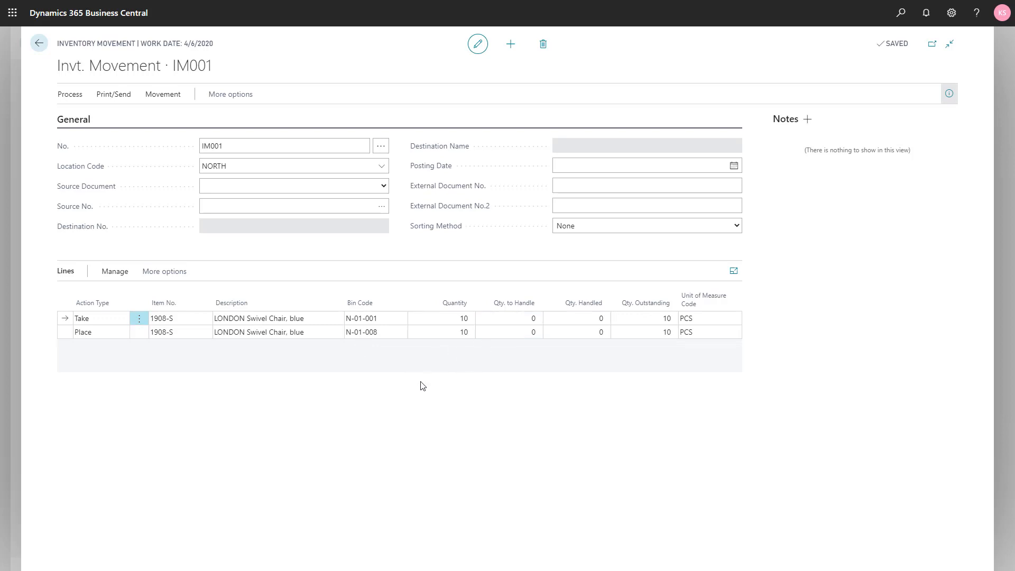
- Autofill the quantity to handle on the Take and Place lines, and register the inventory movement
left_click(68, 95)
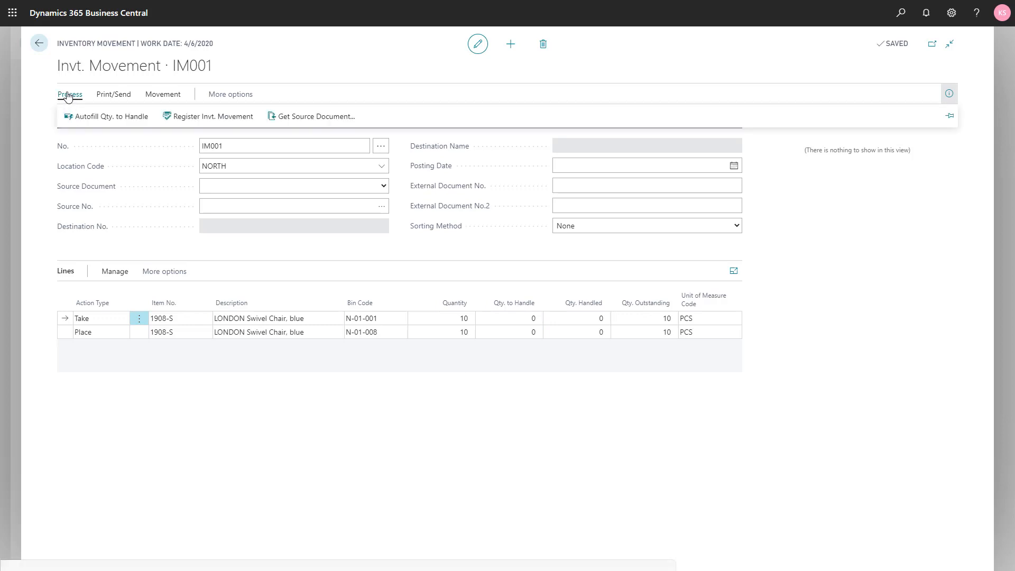
left_click(76, 118)
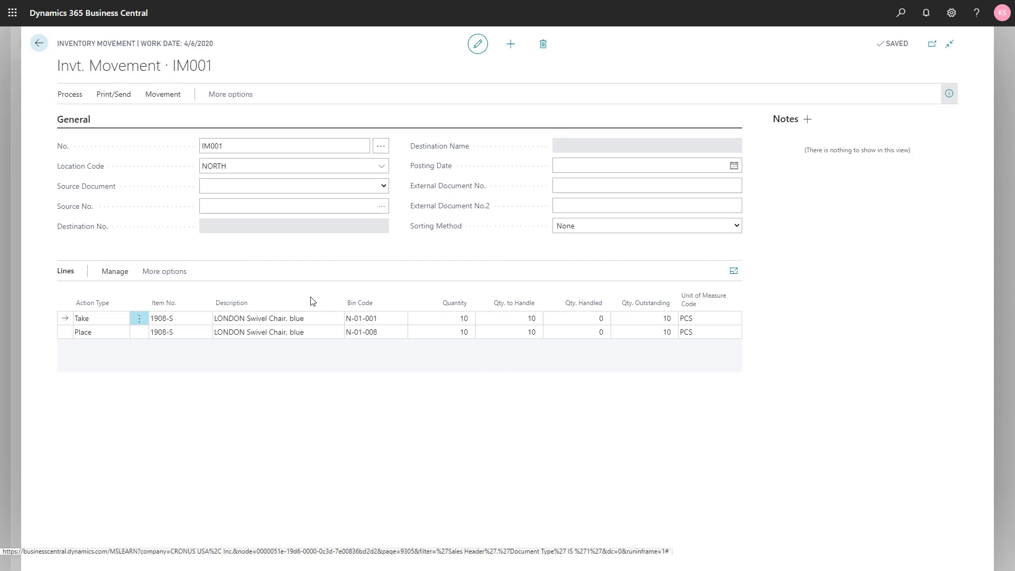
left_click(71, 95)
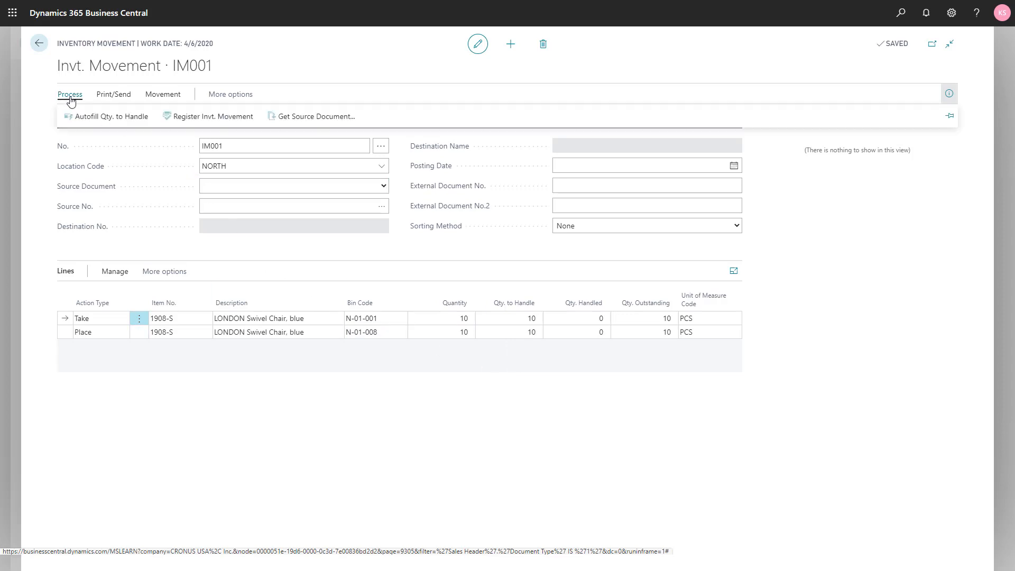
left_click(180, 117)
left_click(549, 328)
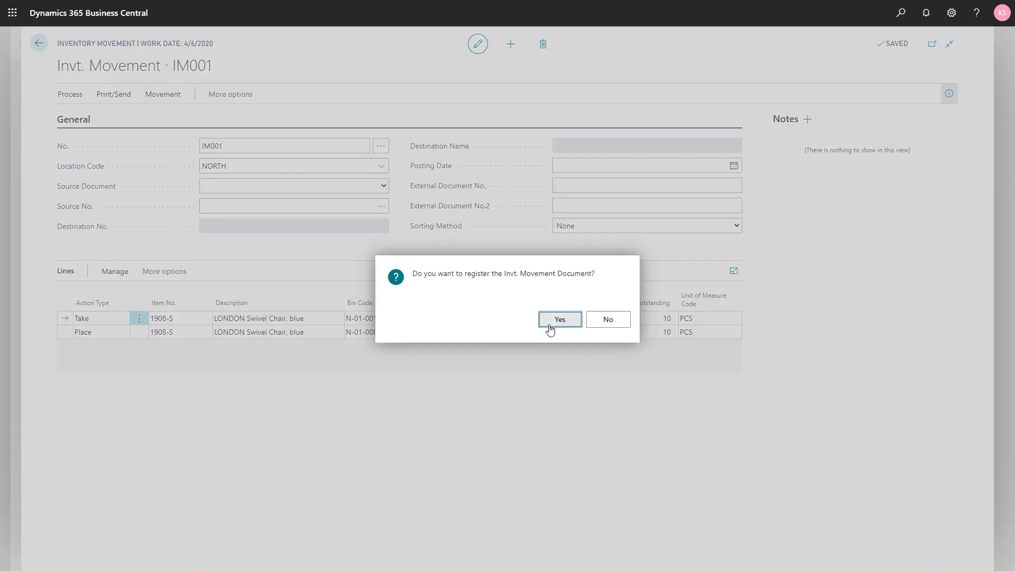